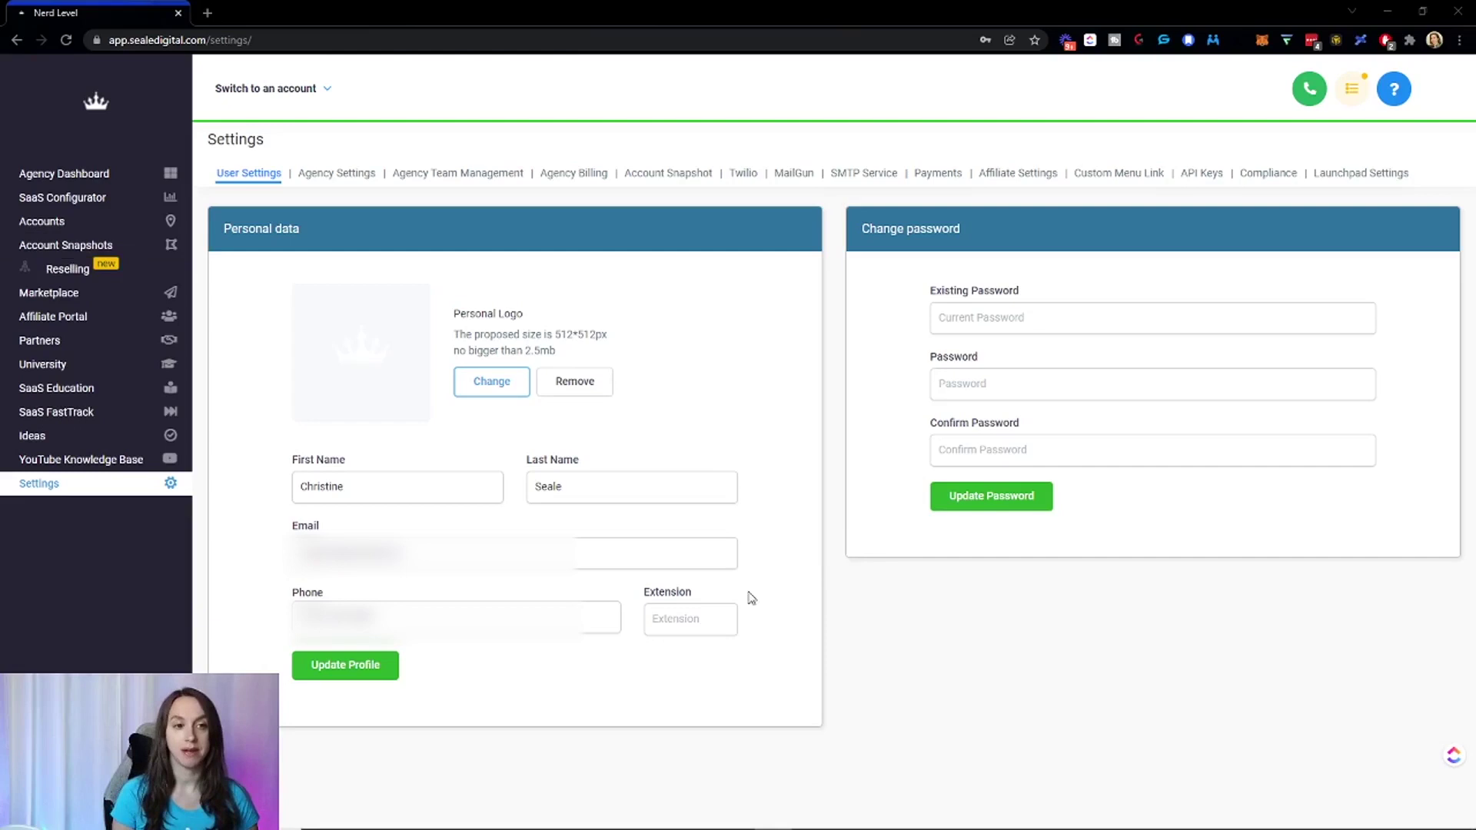
Select the profile's email address and phone number to check them.
triple_click(352, 554)
drag(378, 618, 269, 632)
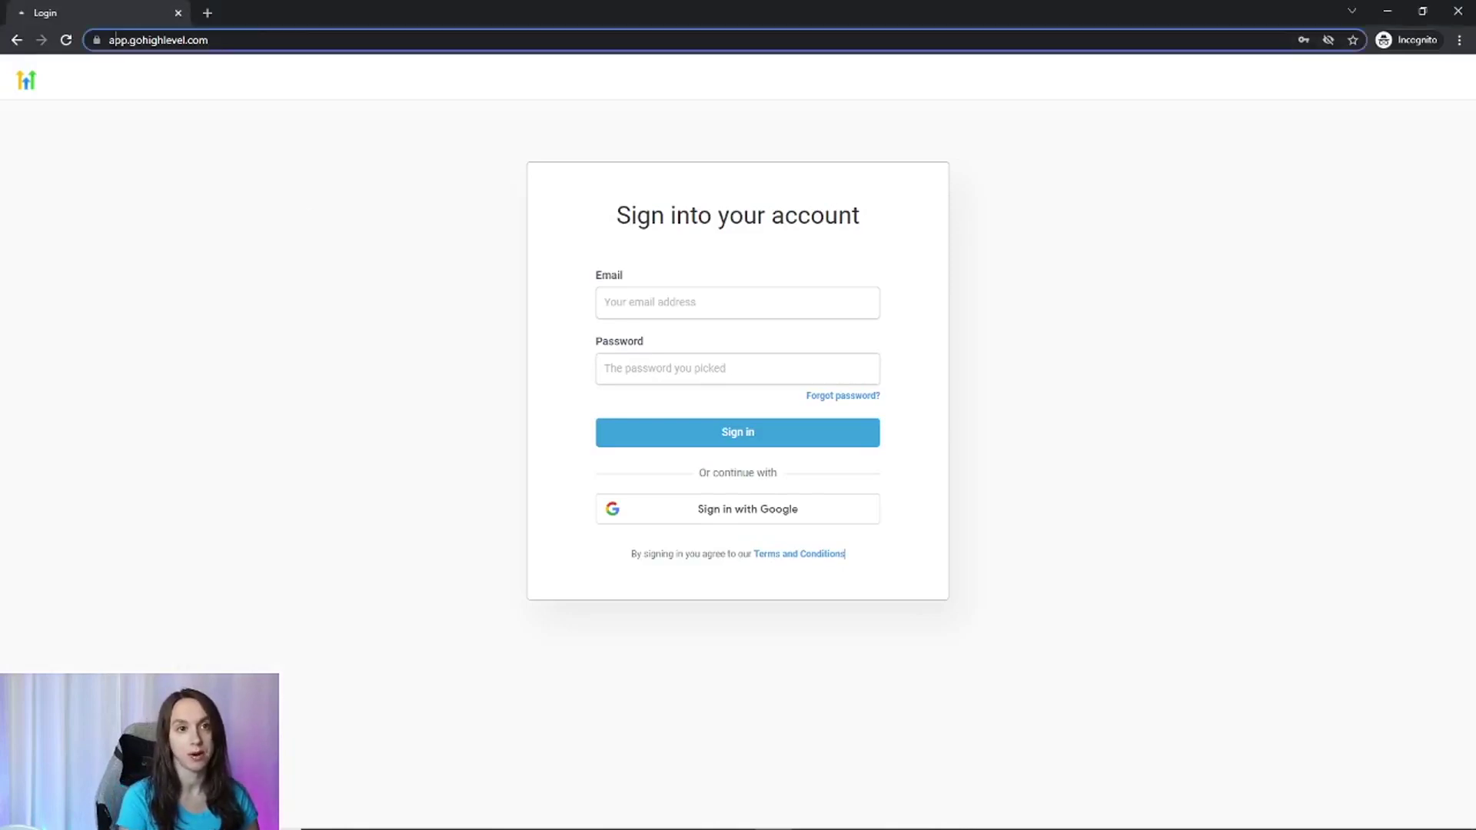
key(ctrl+l)
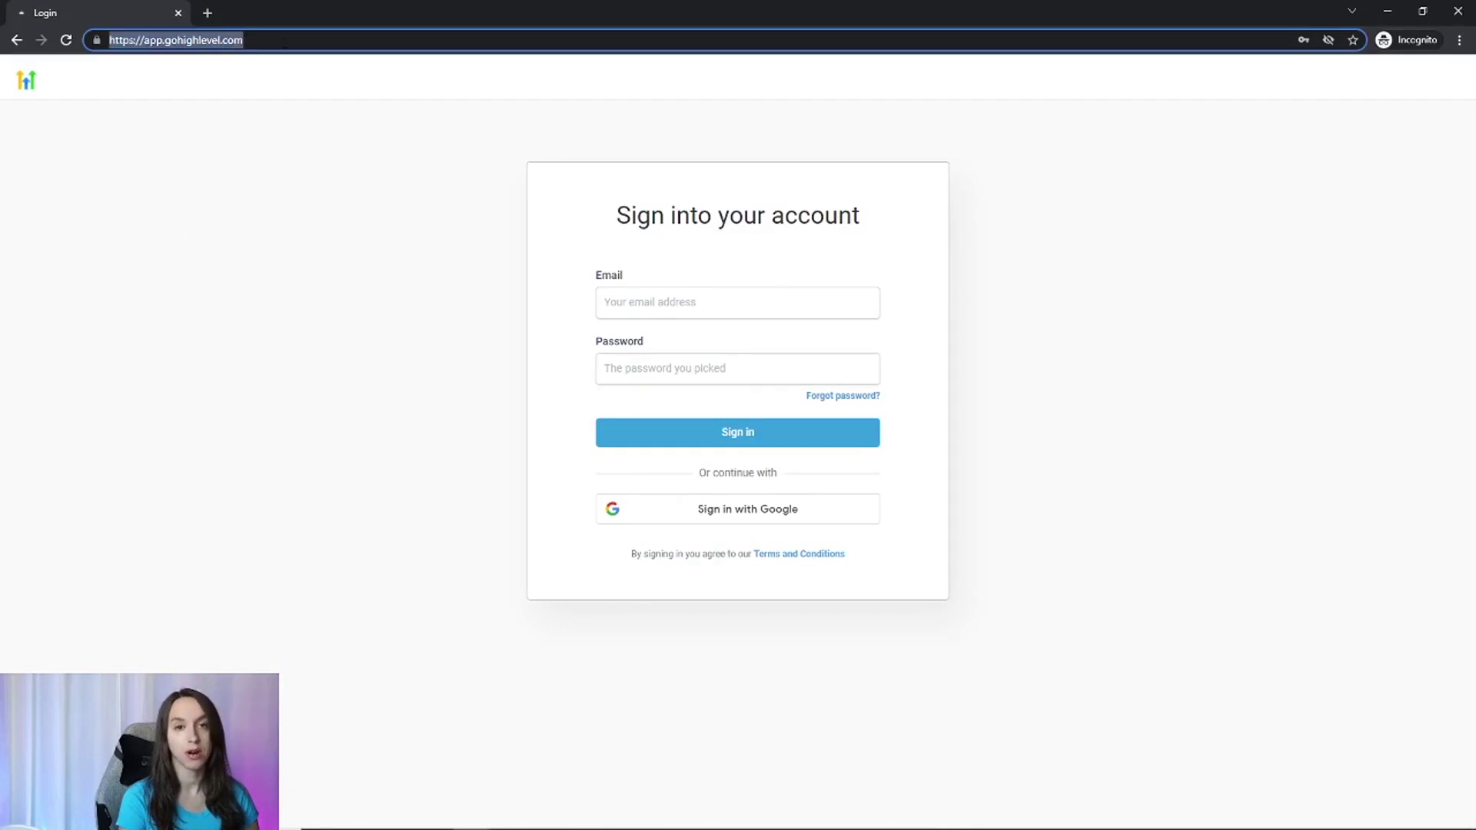
click(279, 45)
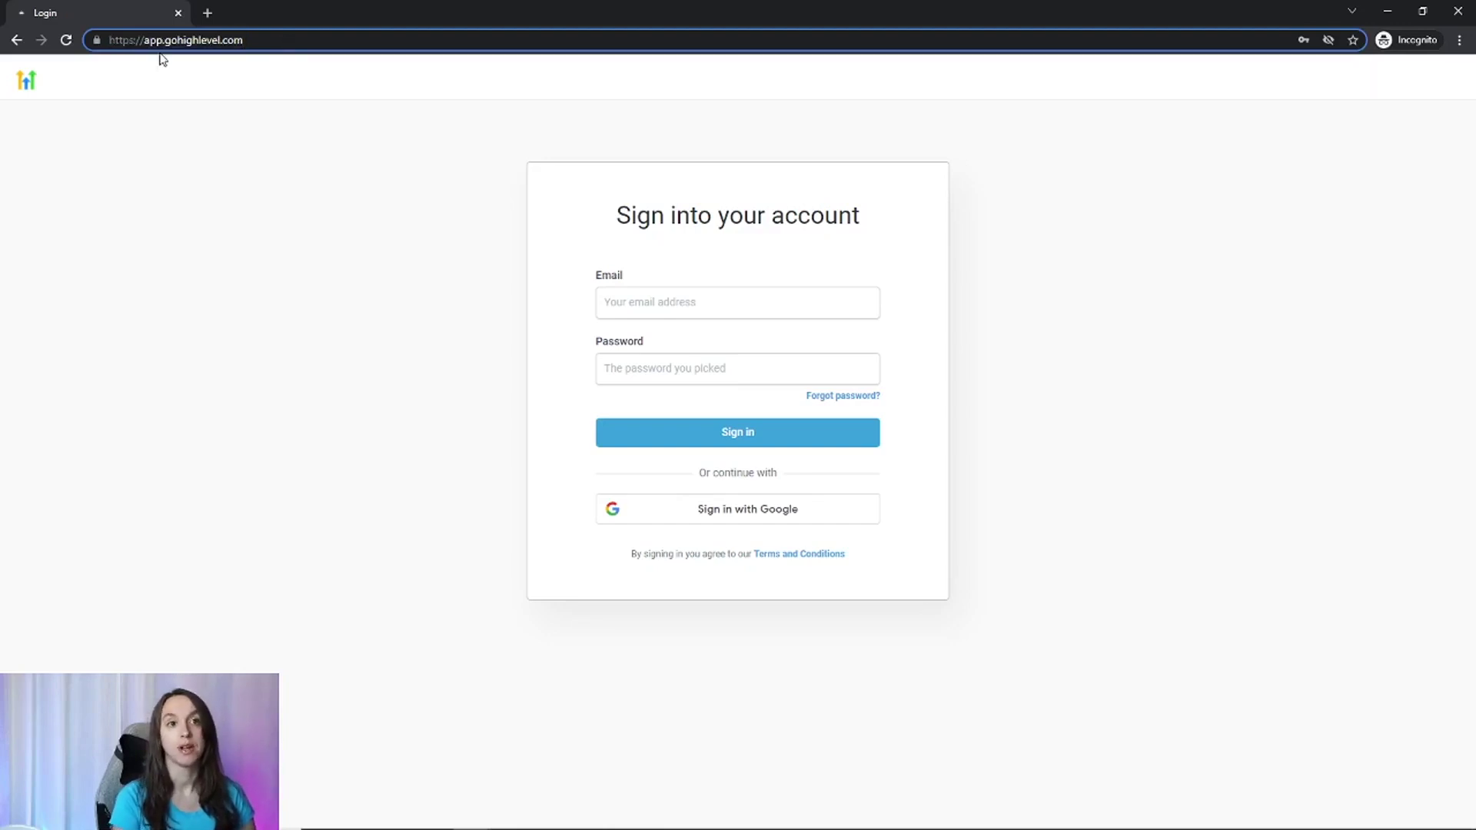
drag(164, 40, 283, 42)
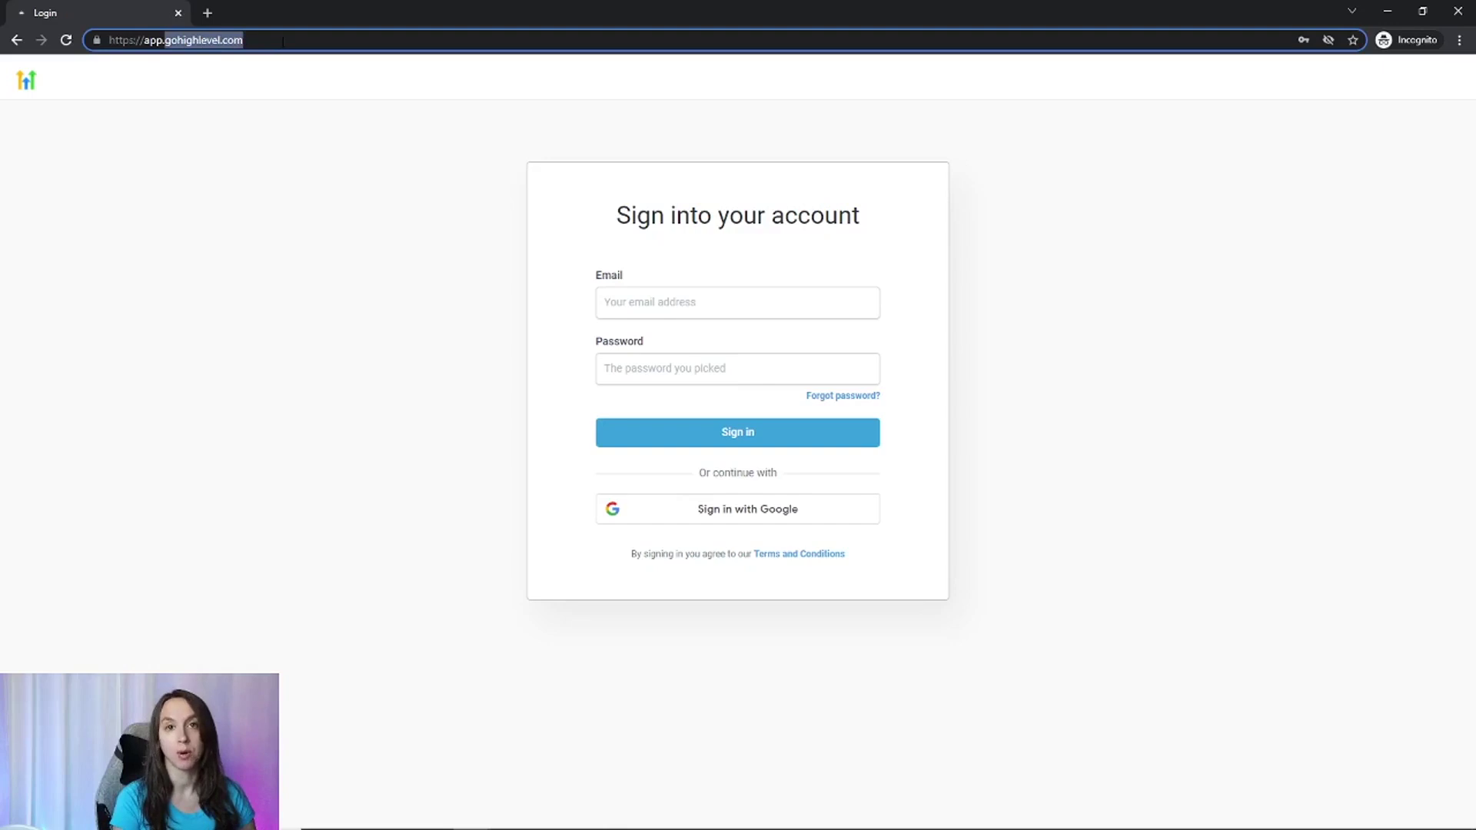
drag(145, 40, 283, 49)
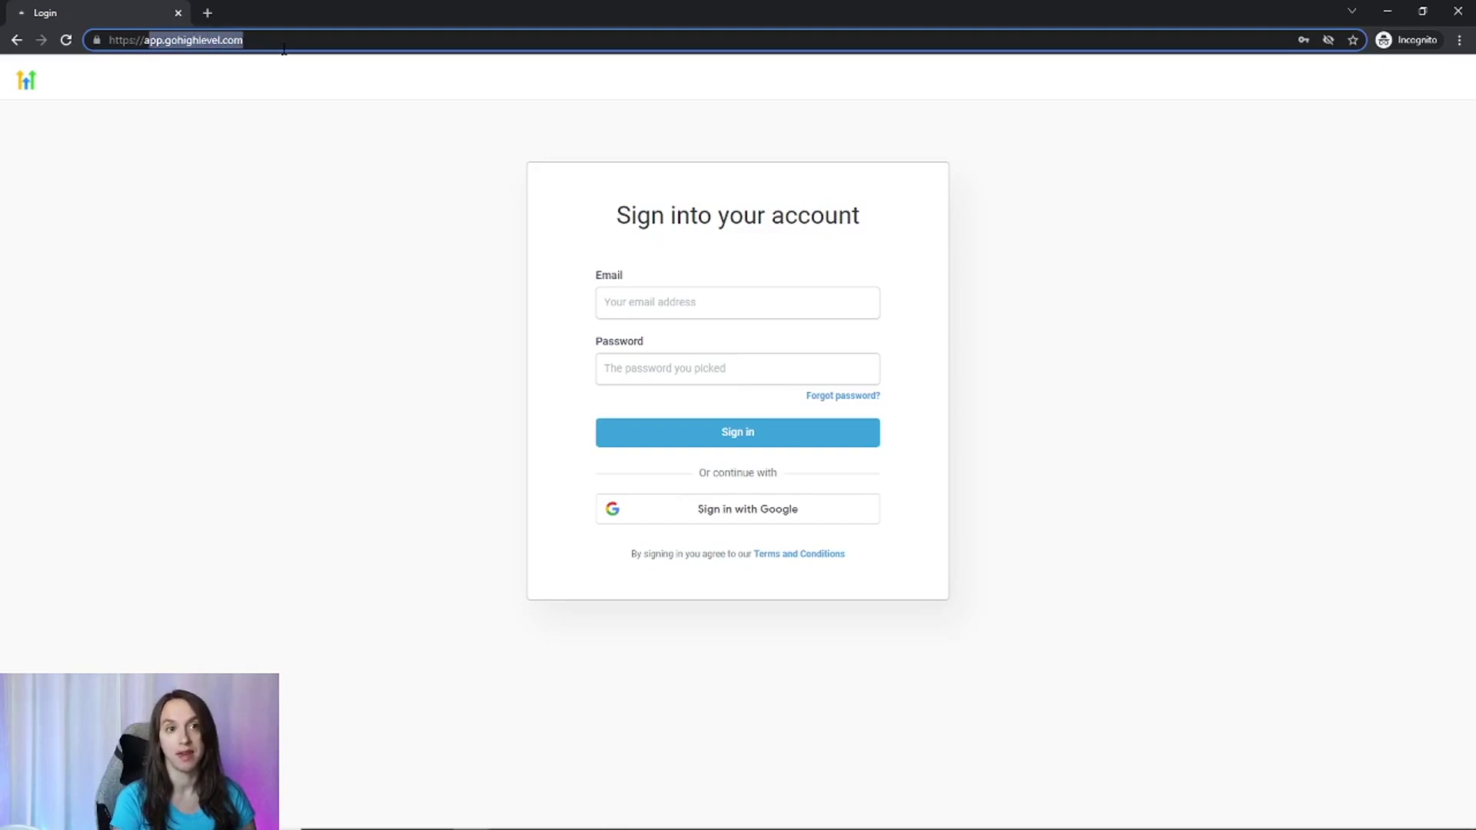
click(296, 40)
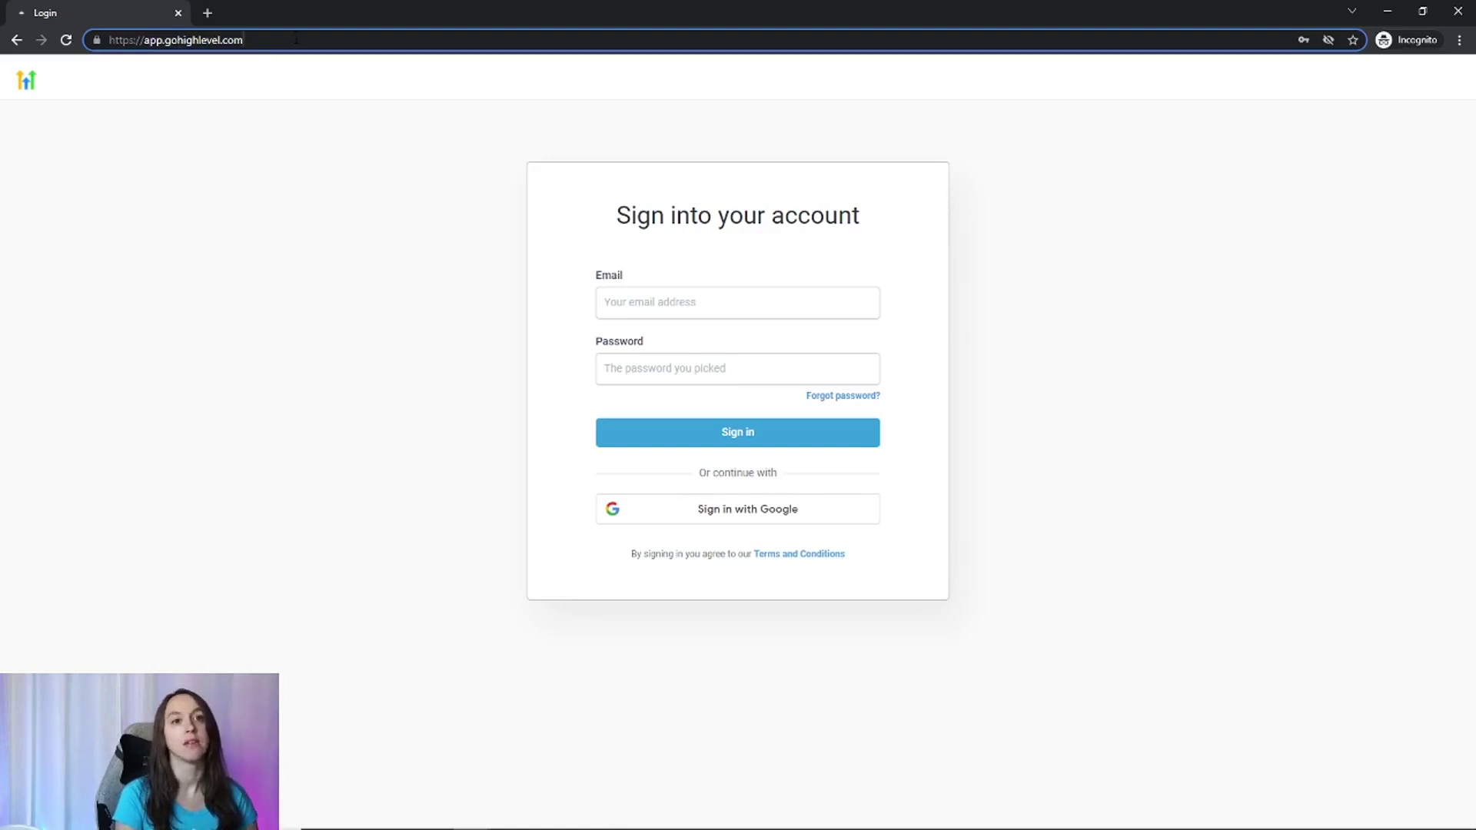
drag(243, 40, 143, 40)
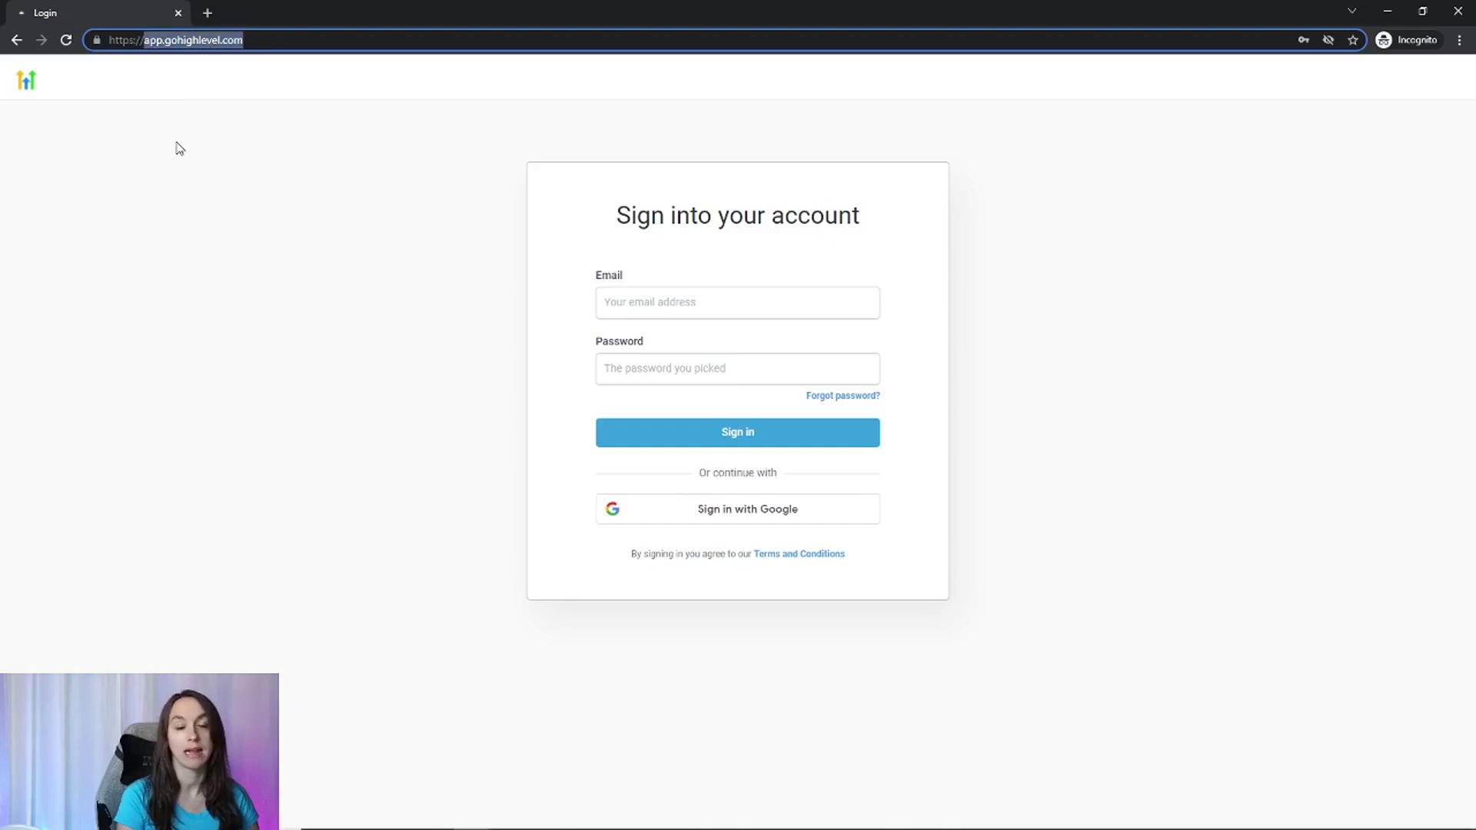
click(286, 39)
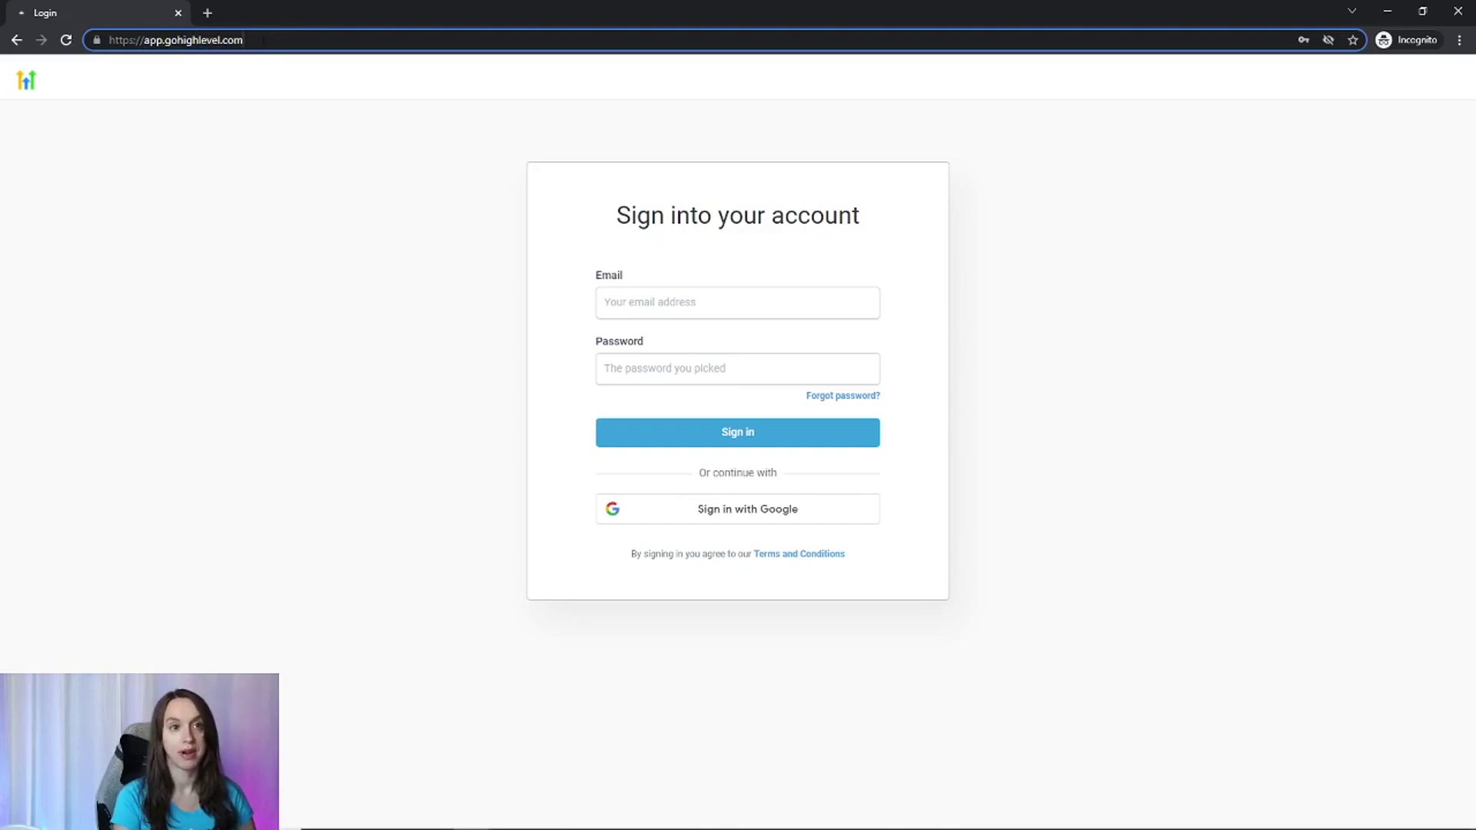
drag(244, 40, 149, 43)
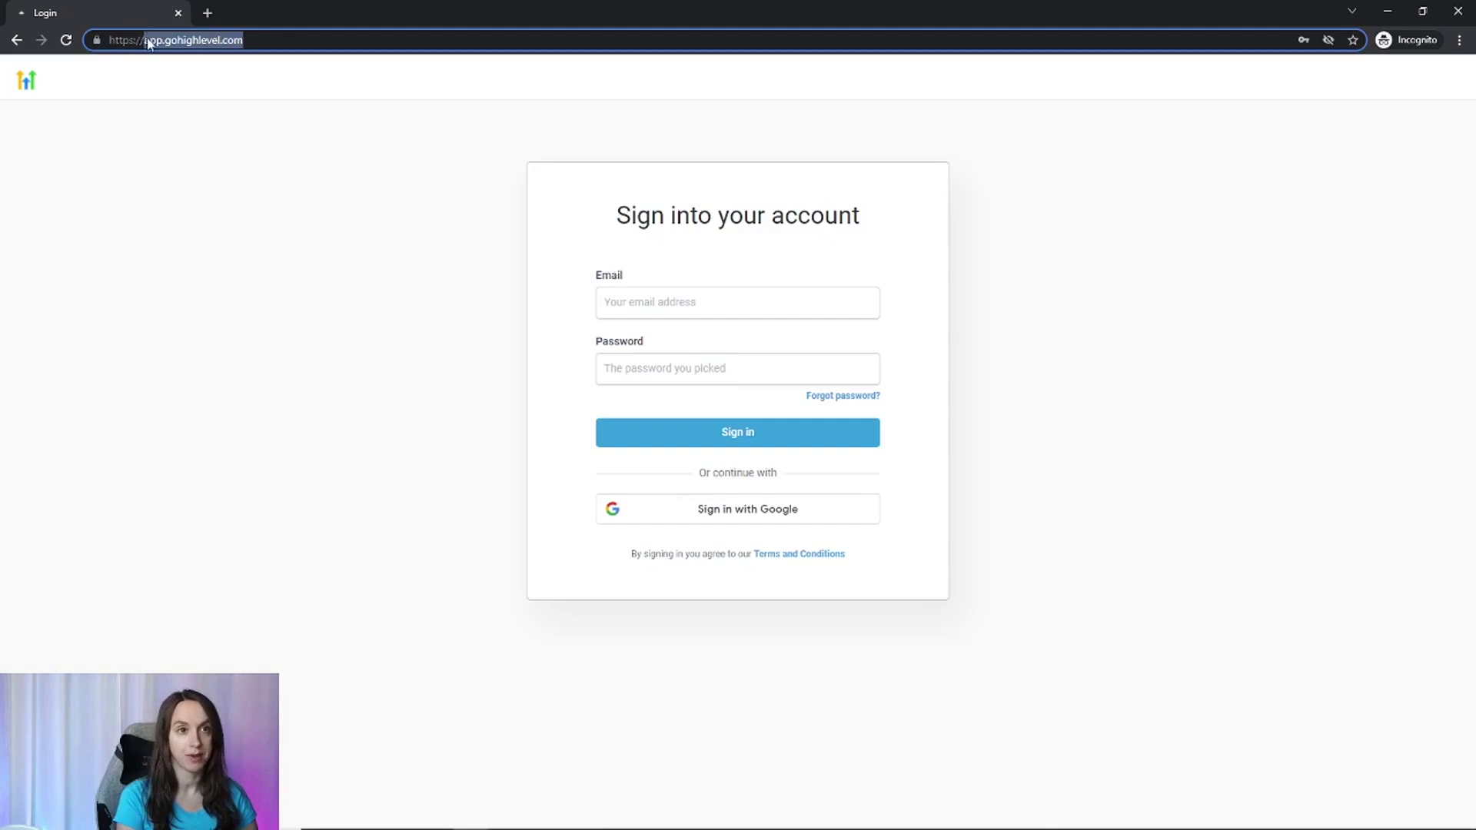
click(266, 226)
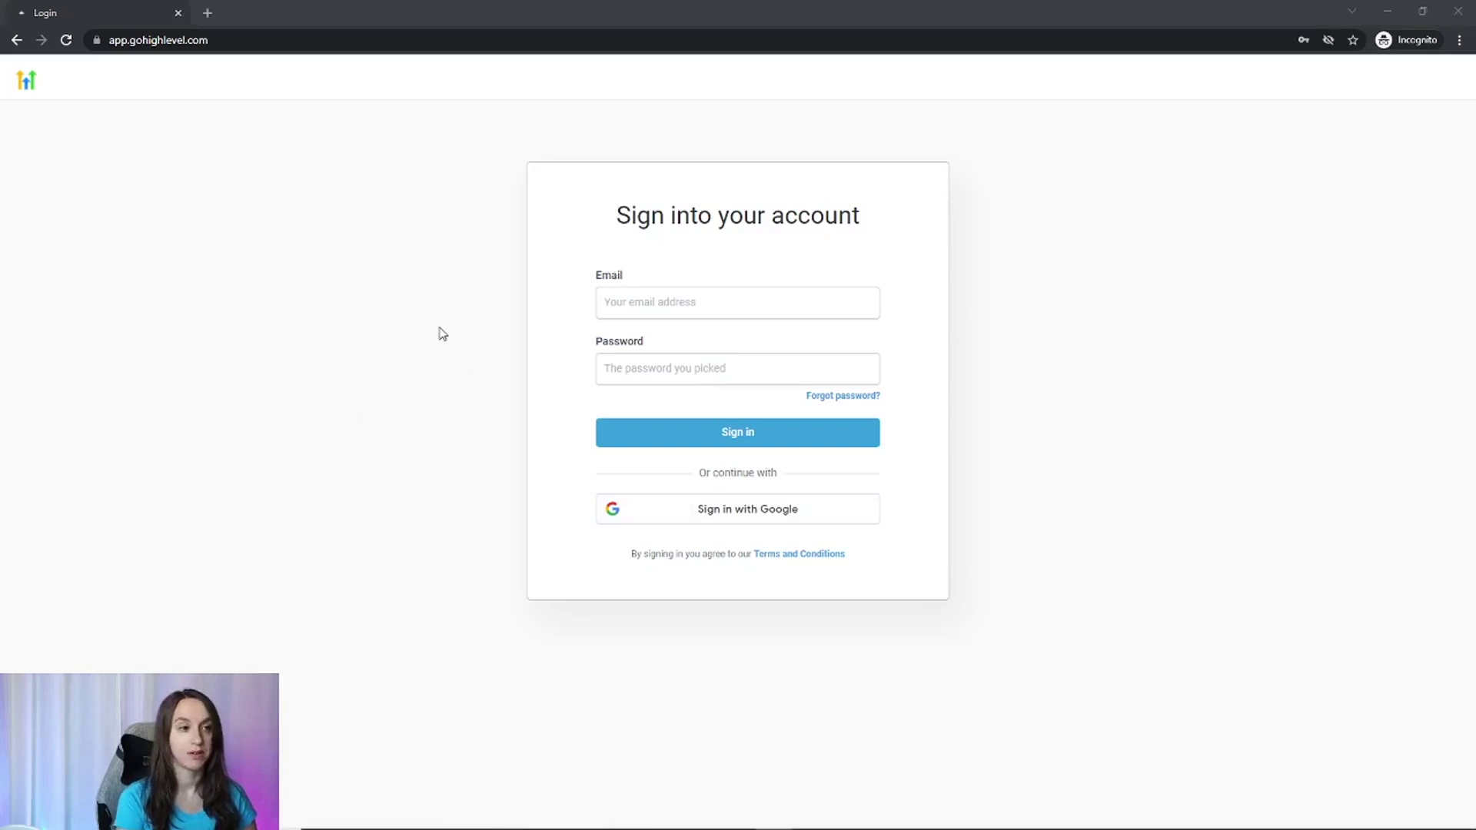
click(688, 293)
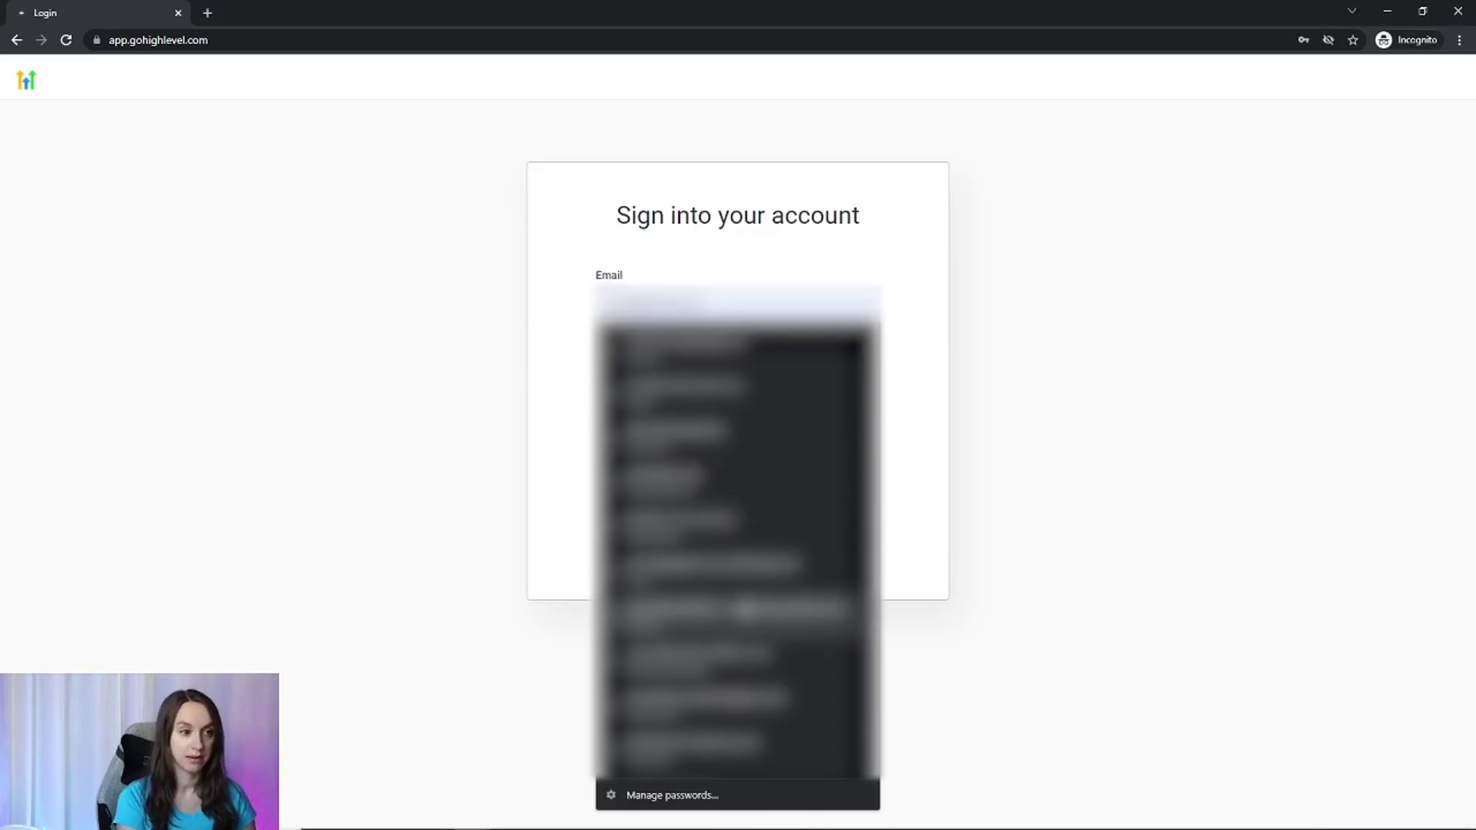
click(740, 610)
click(734, 434)
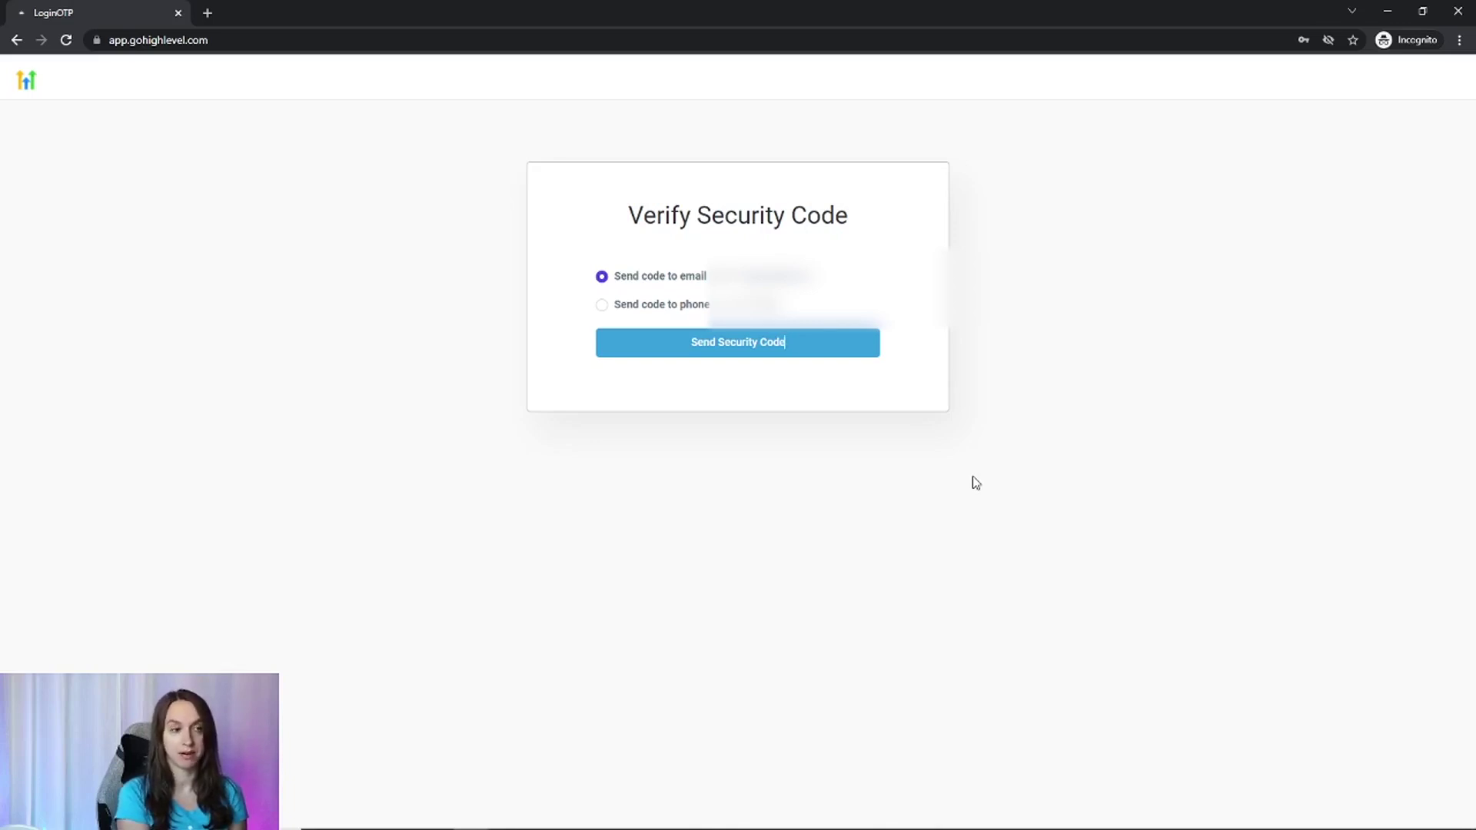
click(686, 311)
click(718, 340)
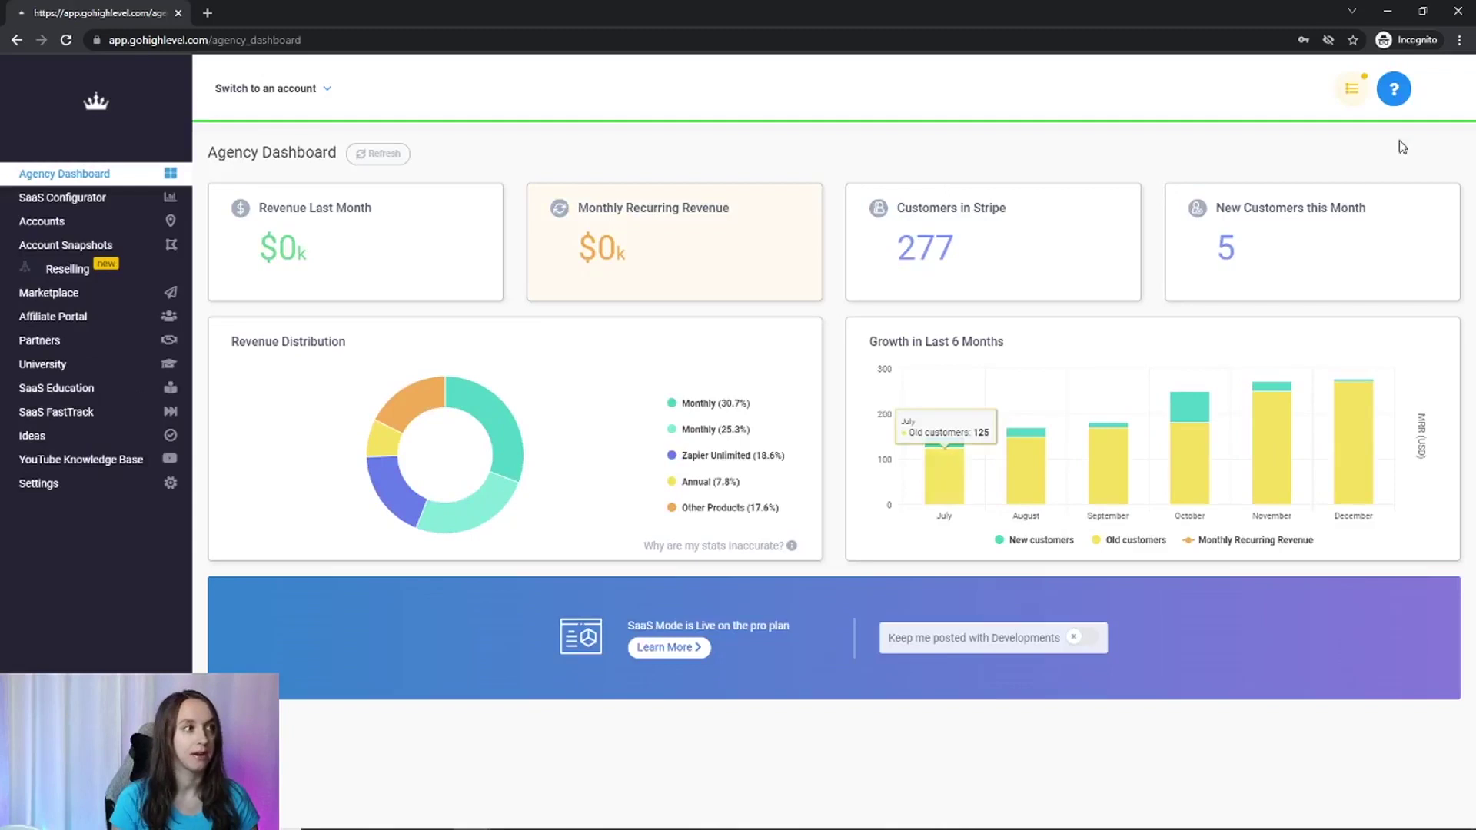
click(1434, 101)
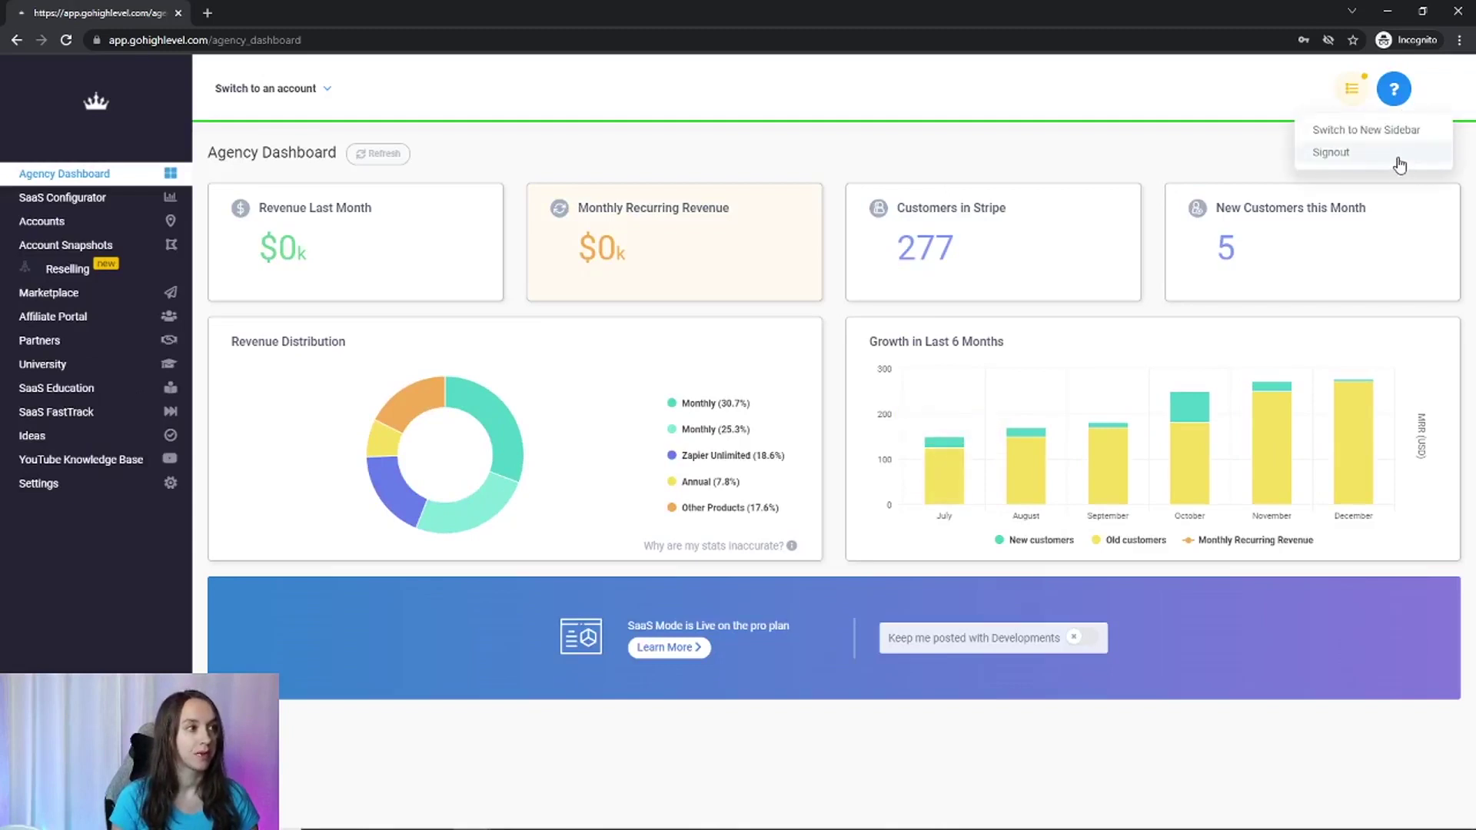
click(1398, 159)
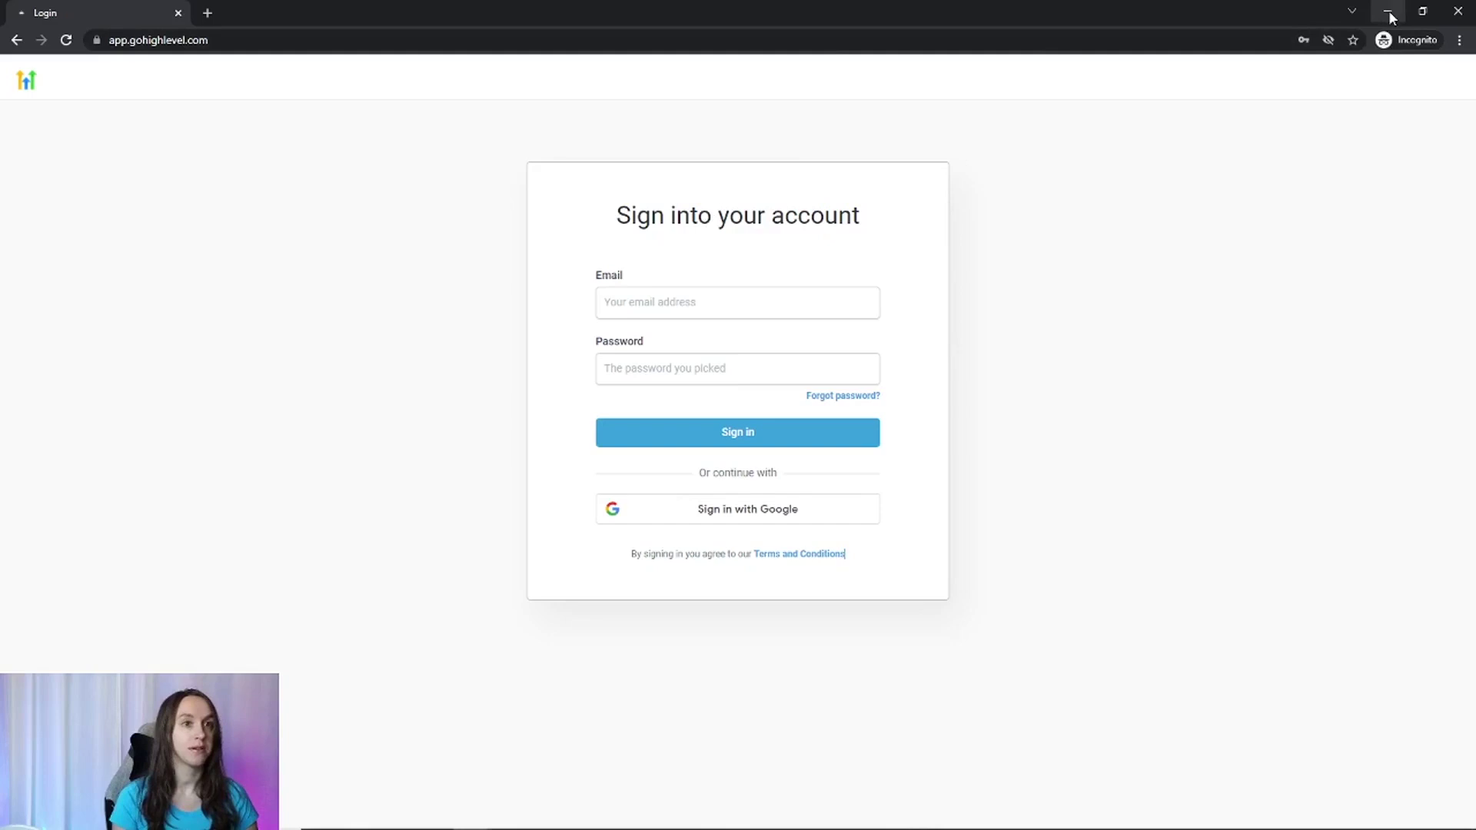
Bring the main account's Team settings forward and start adding a new employee.
double_click(1305, 11)
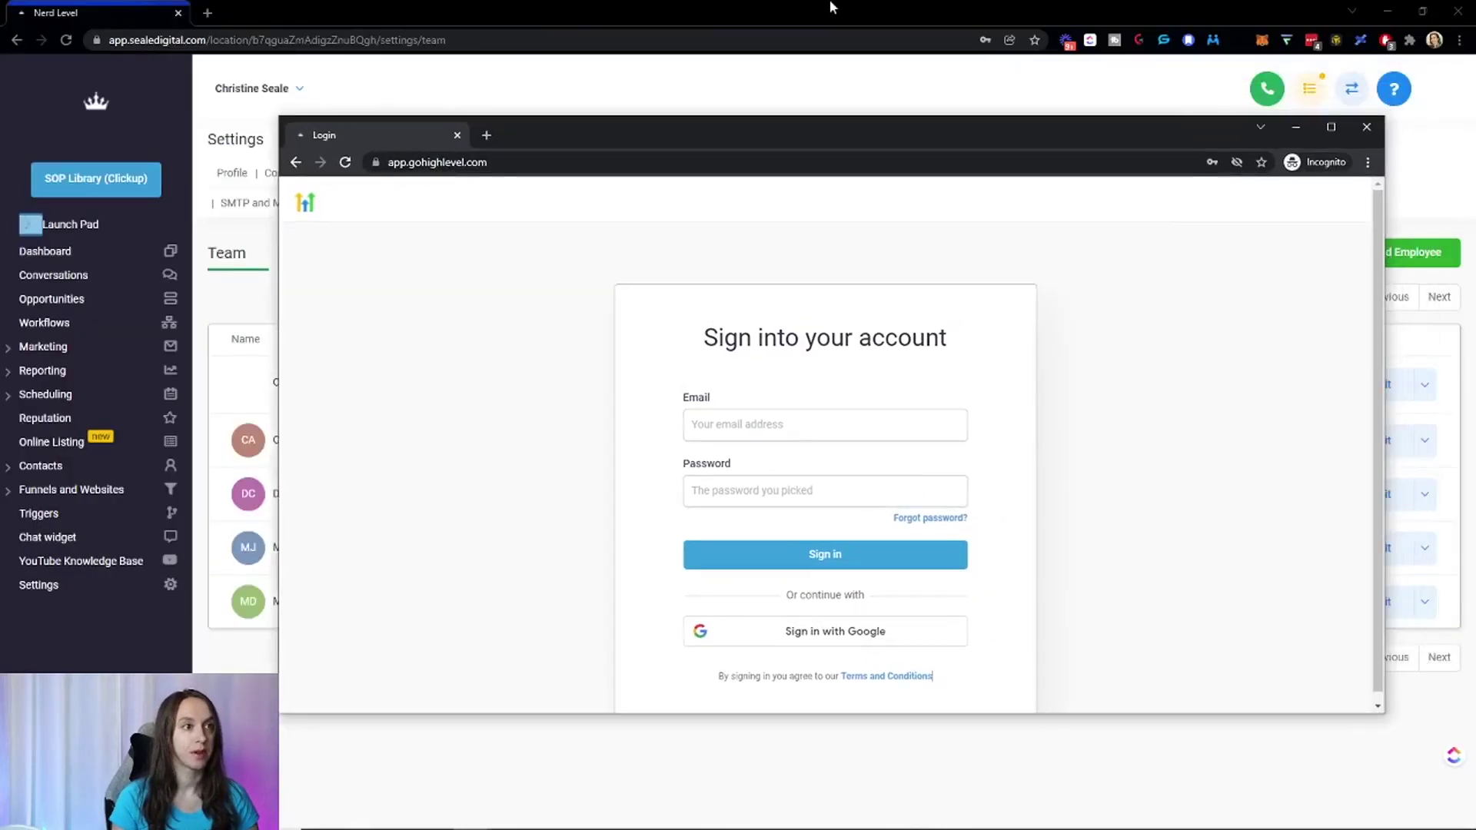
click(830, 8)
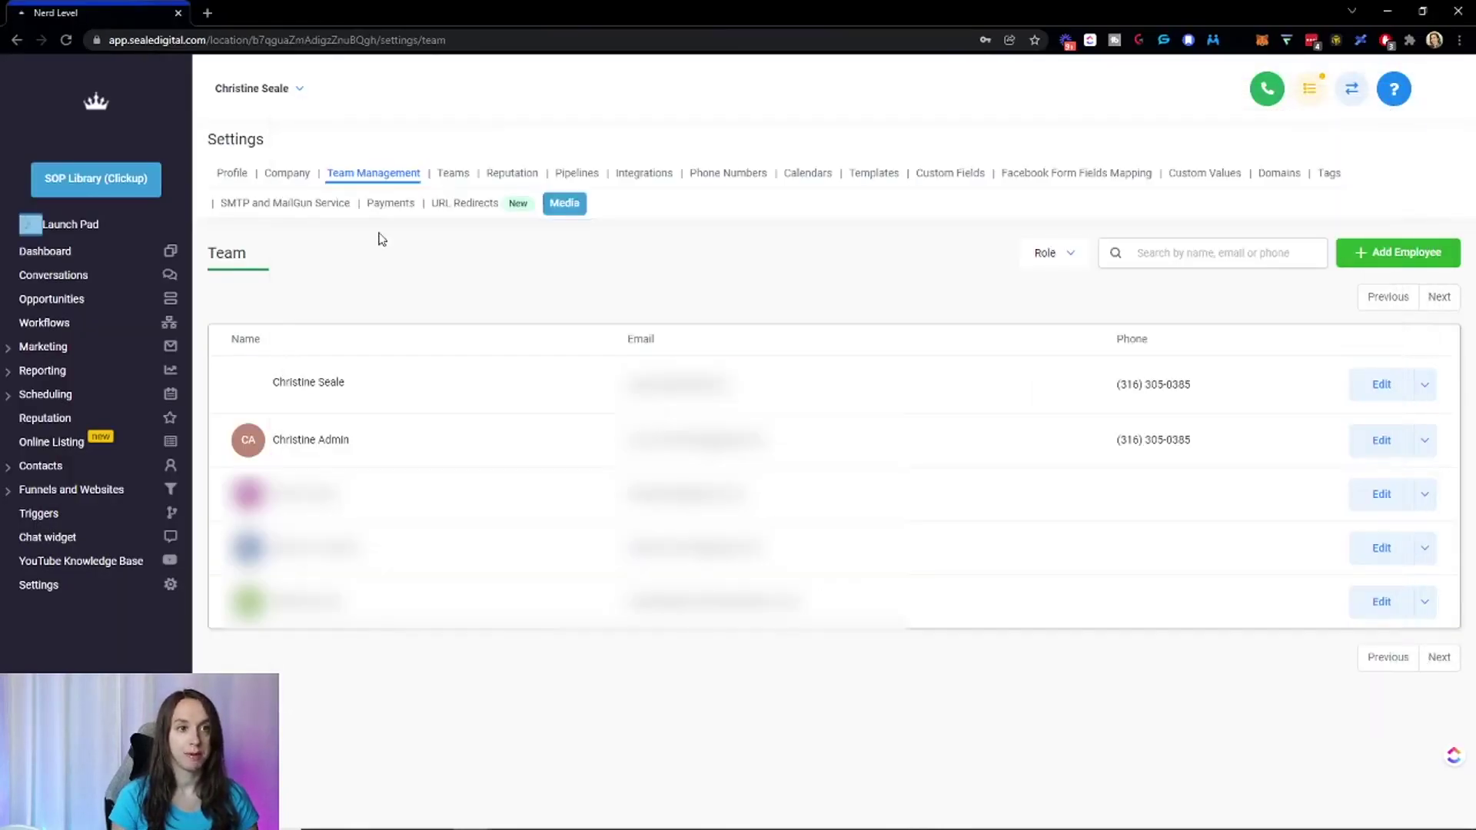
click(1376, 265)
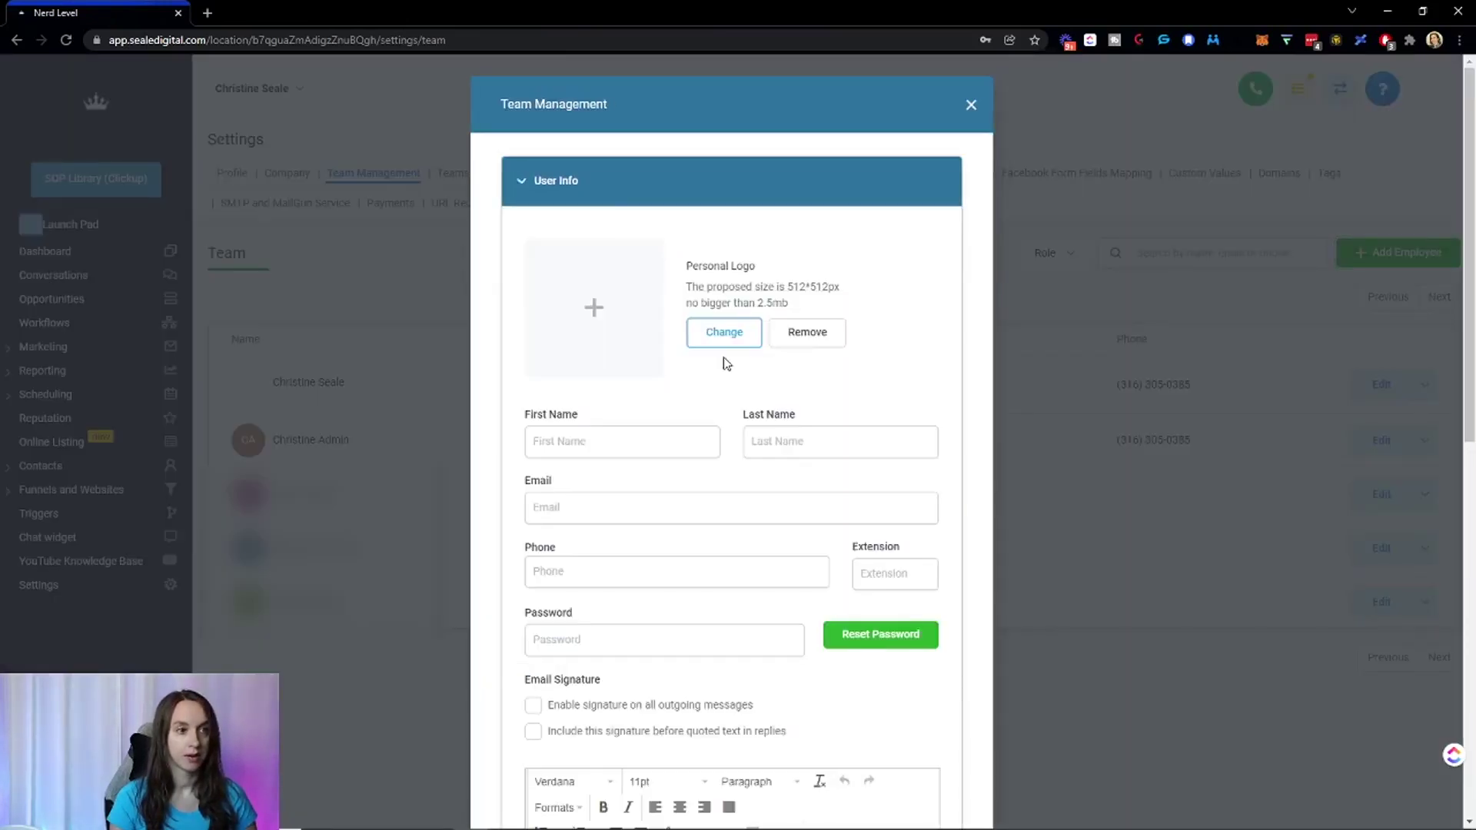
click(559, 513)
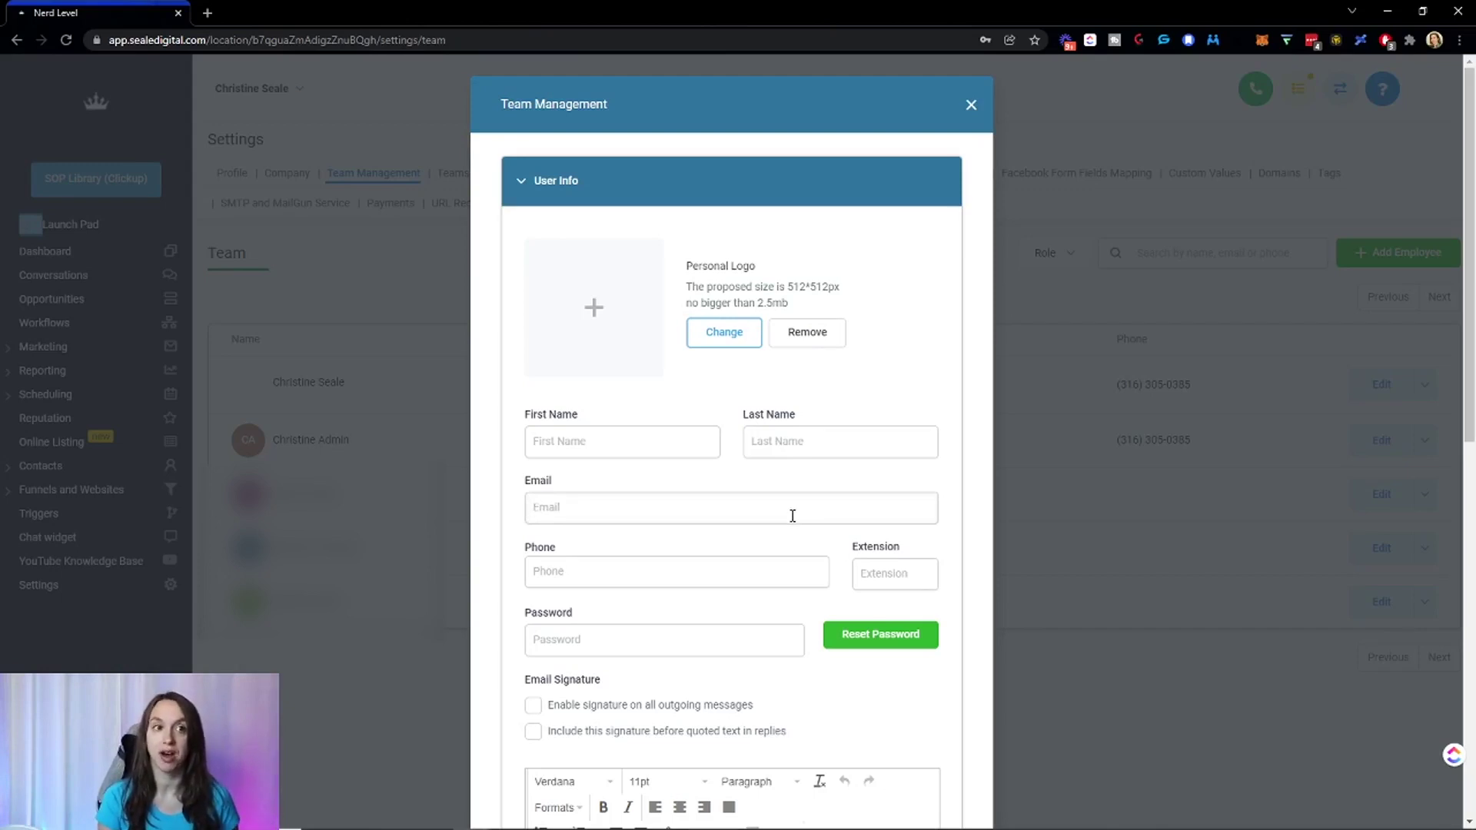
Close that employee form, visit Integrations, then reopen Add Employee from Team Management.
click(971, 105)
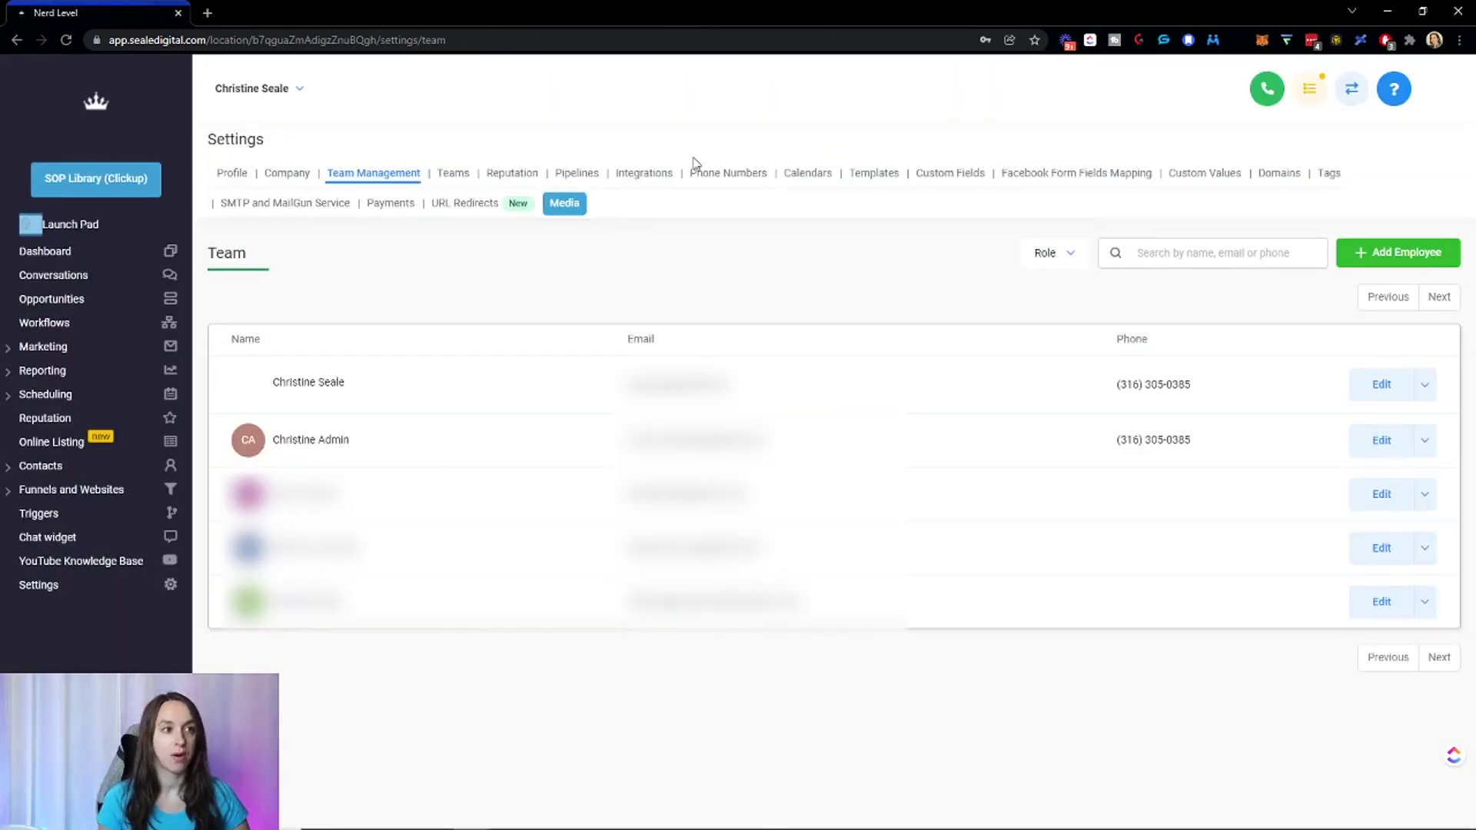
click(661, 176)
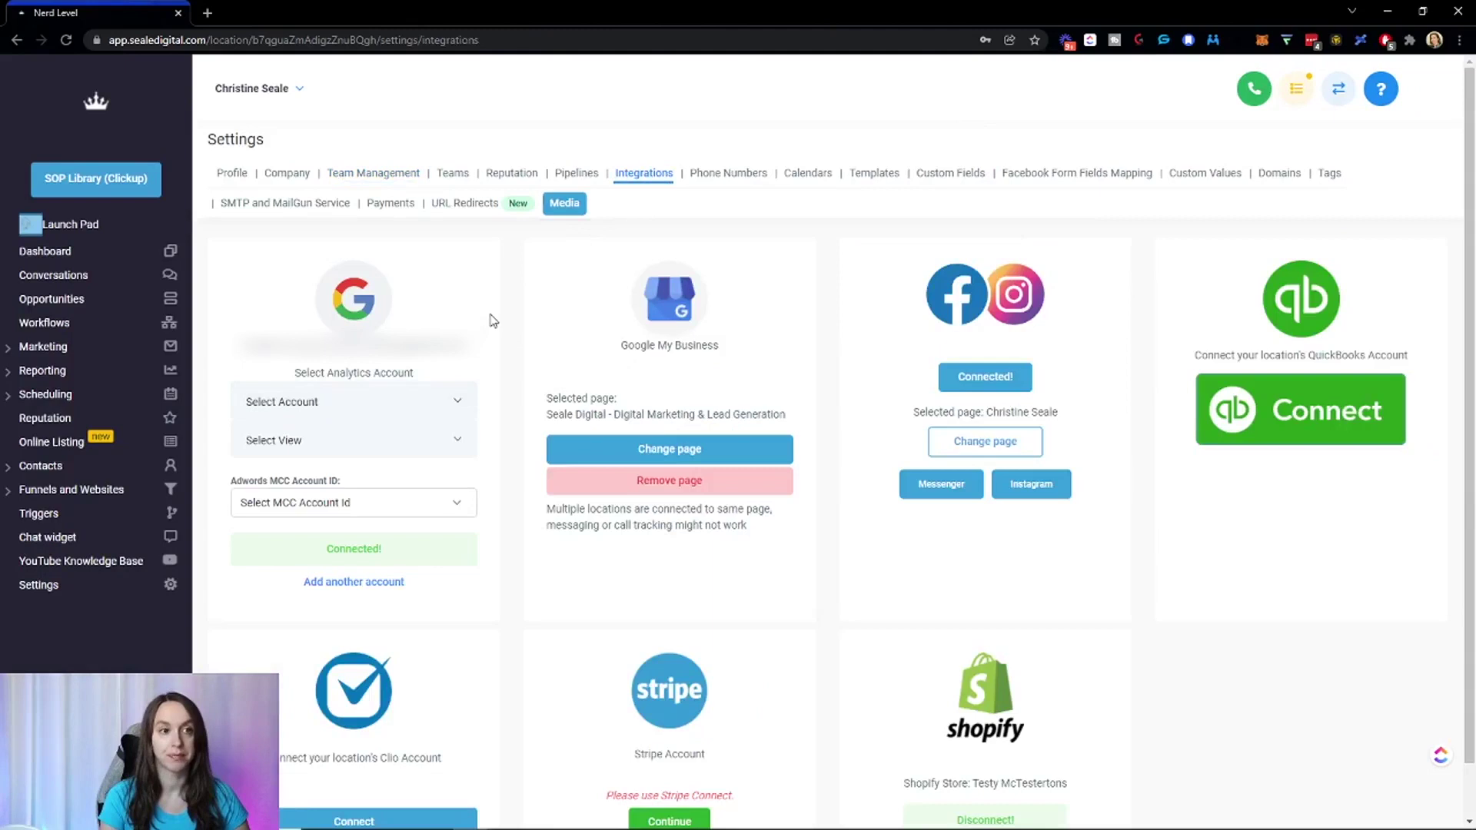
click(379, 176)
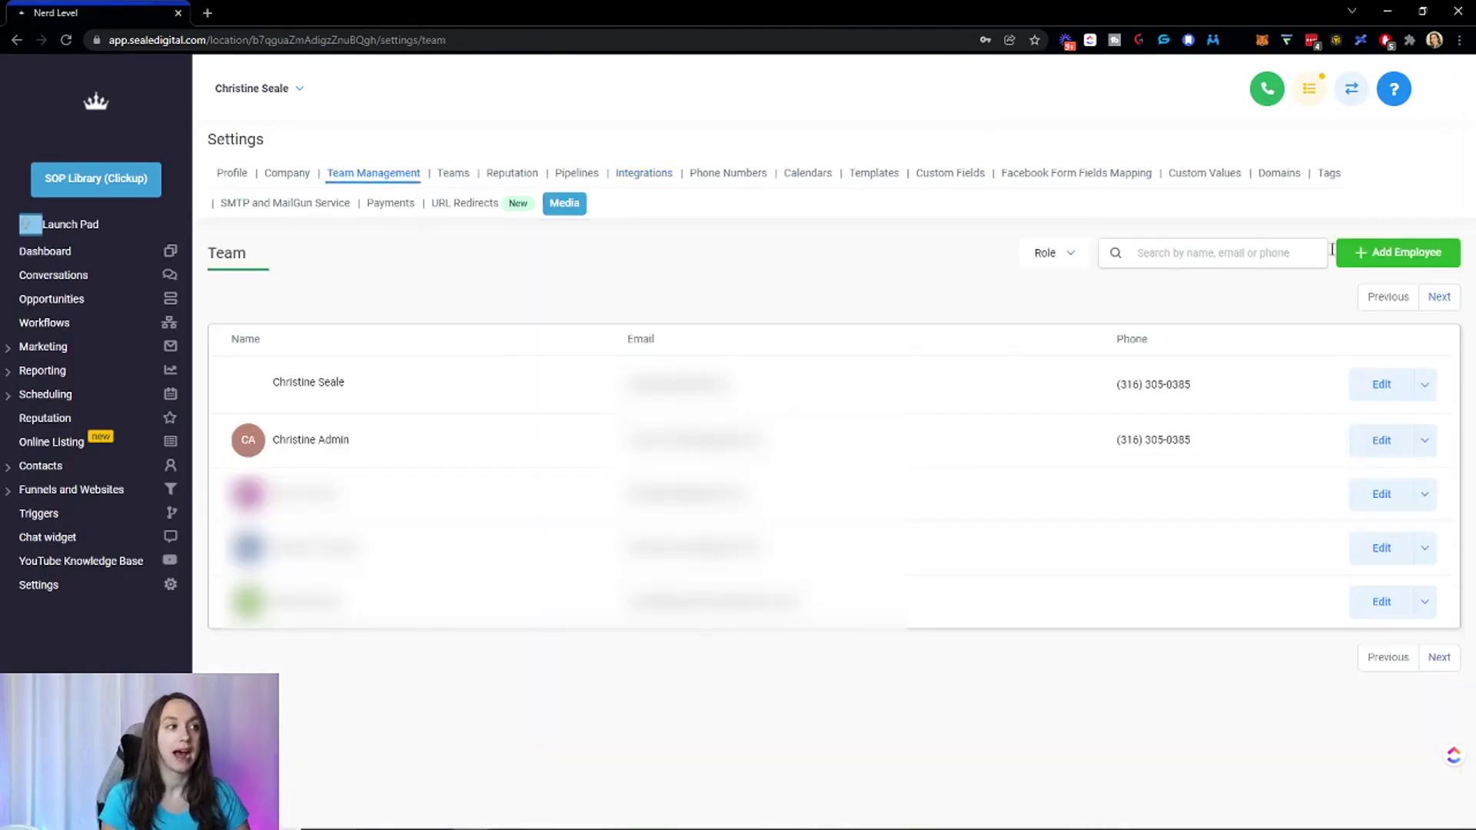
click(1391, 250)
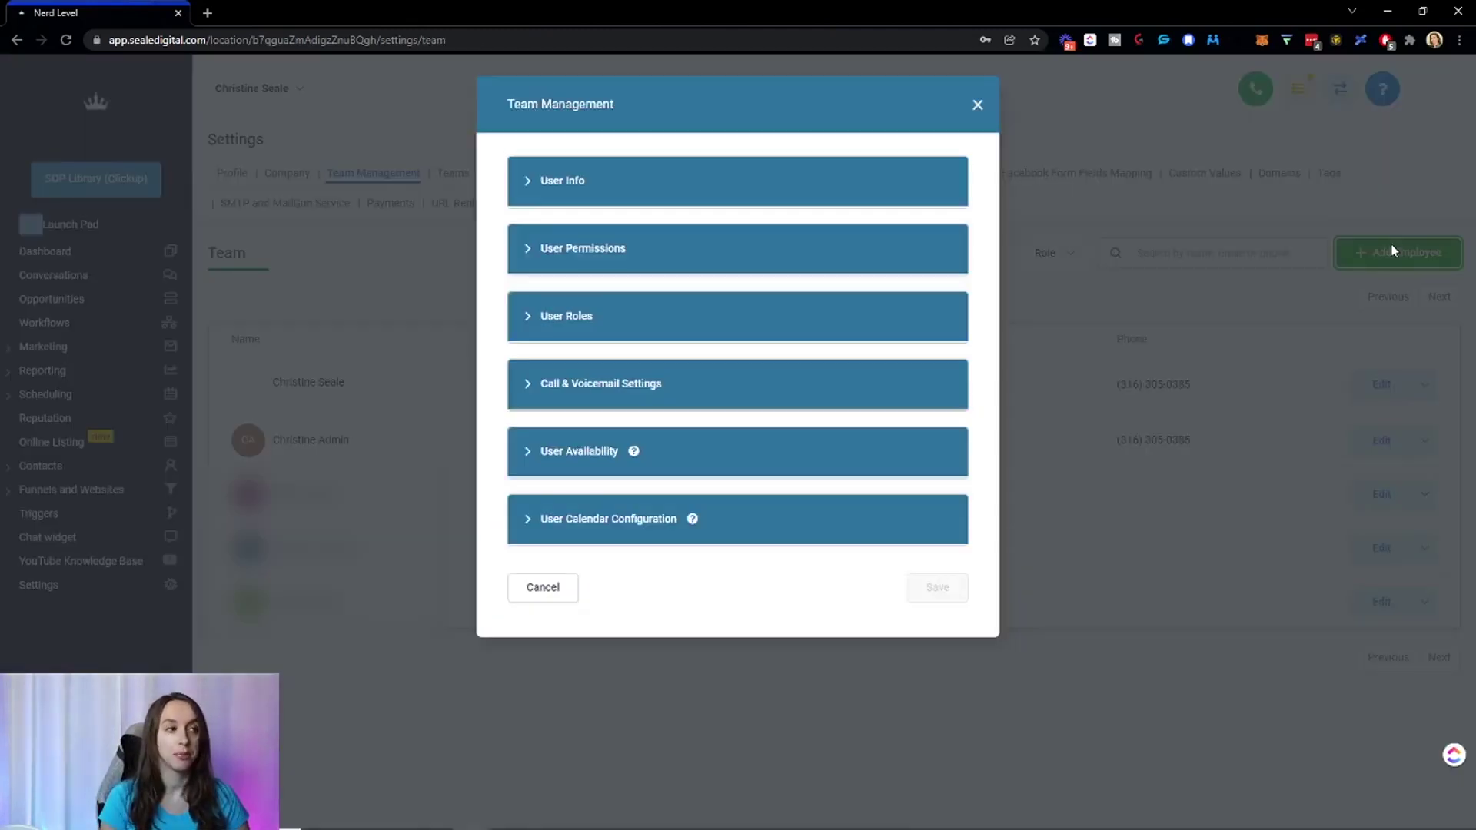
Expand the new employee's User Info and focus its Email field for the Google address.
click(600, 196)
scroll(646, 375, down, 3)
click(571, 282)
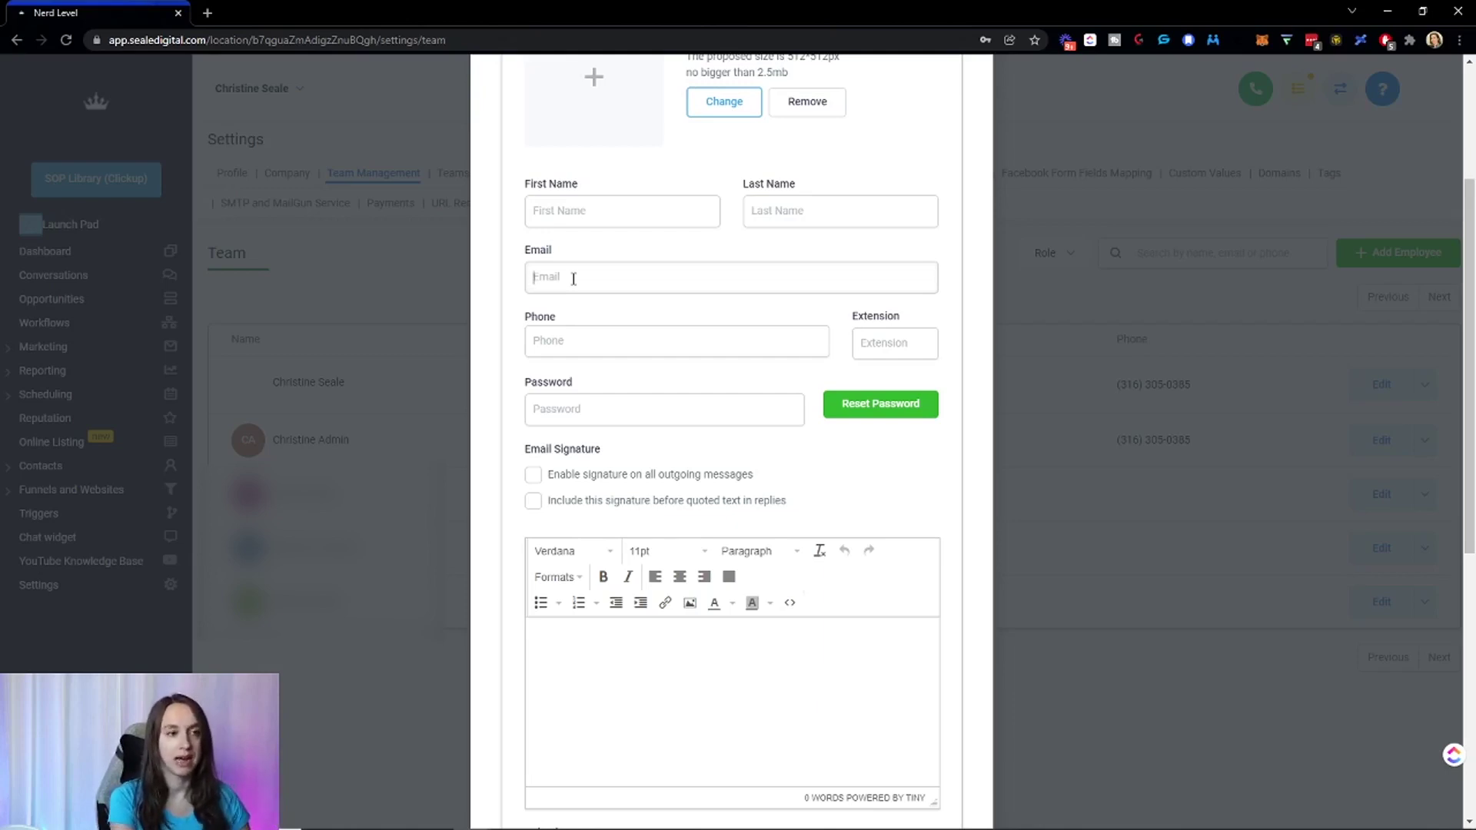
click(573, 278)
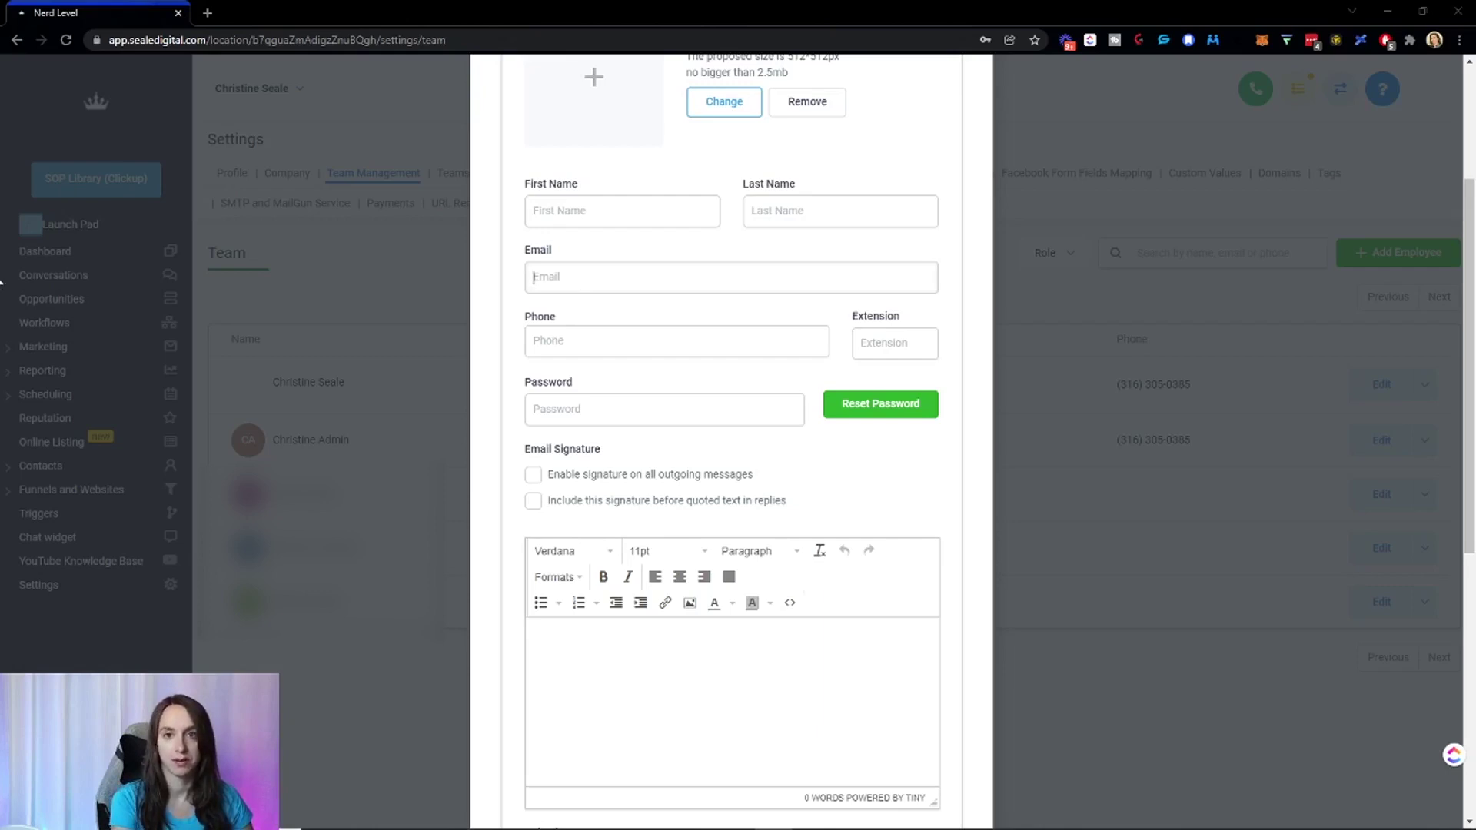
click(758, 521)
click(651, 286)
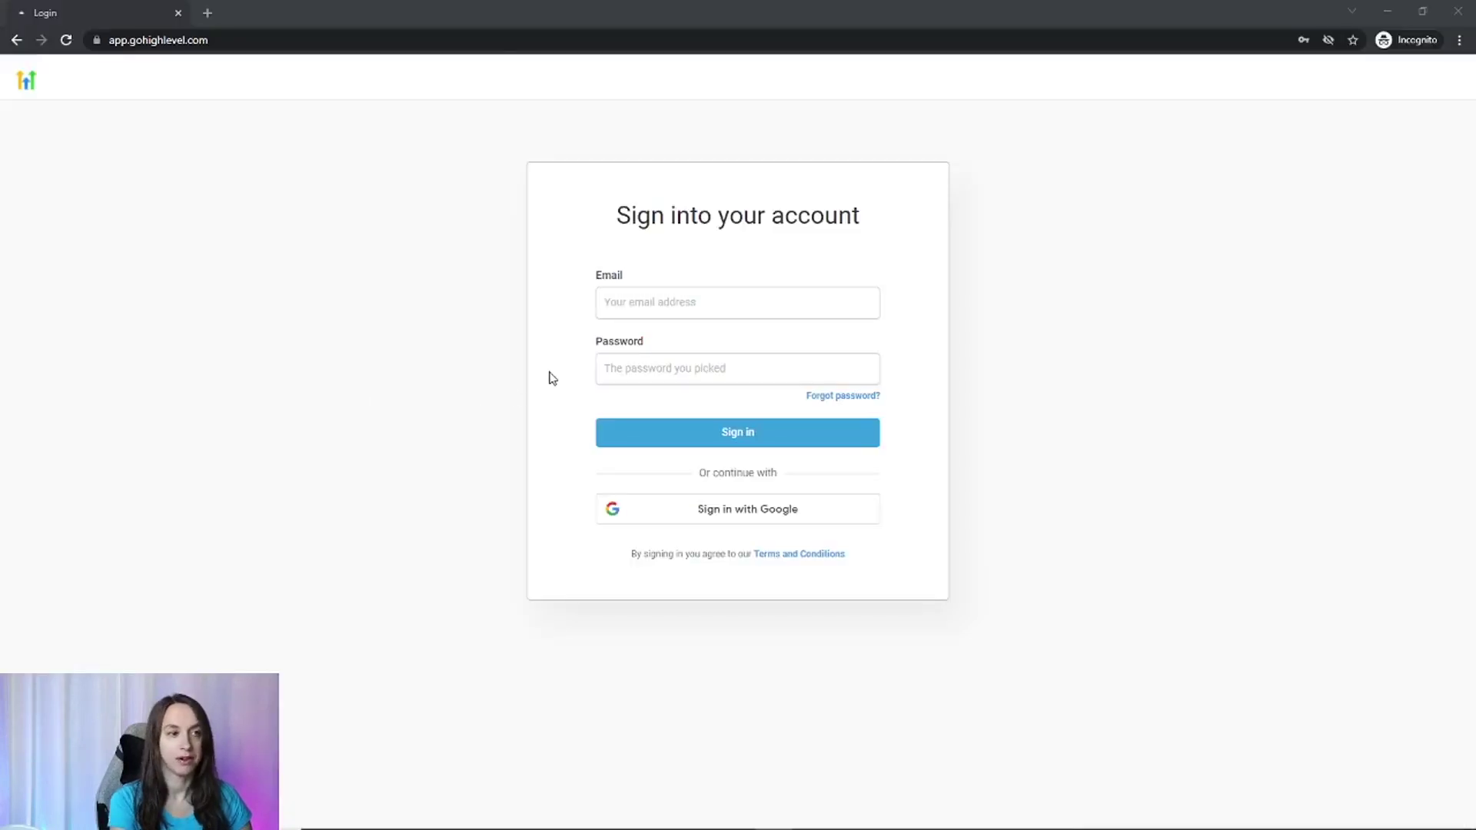
Log in on the incognito sign-in page via Sign in with Google, choosing the Google account.
click(714, 304)
click(412, 312)
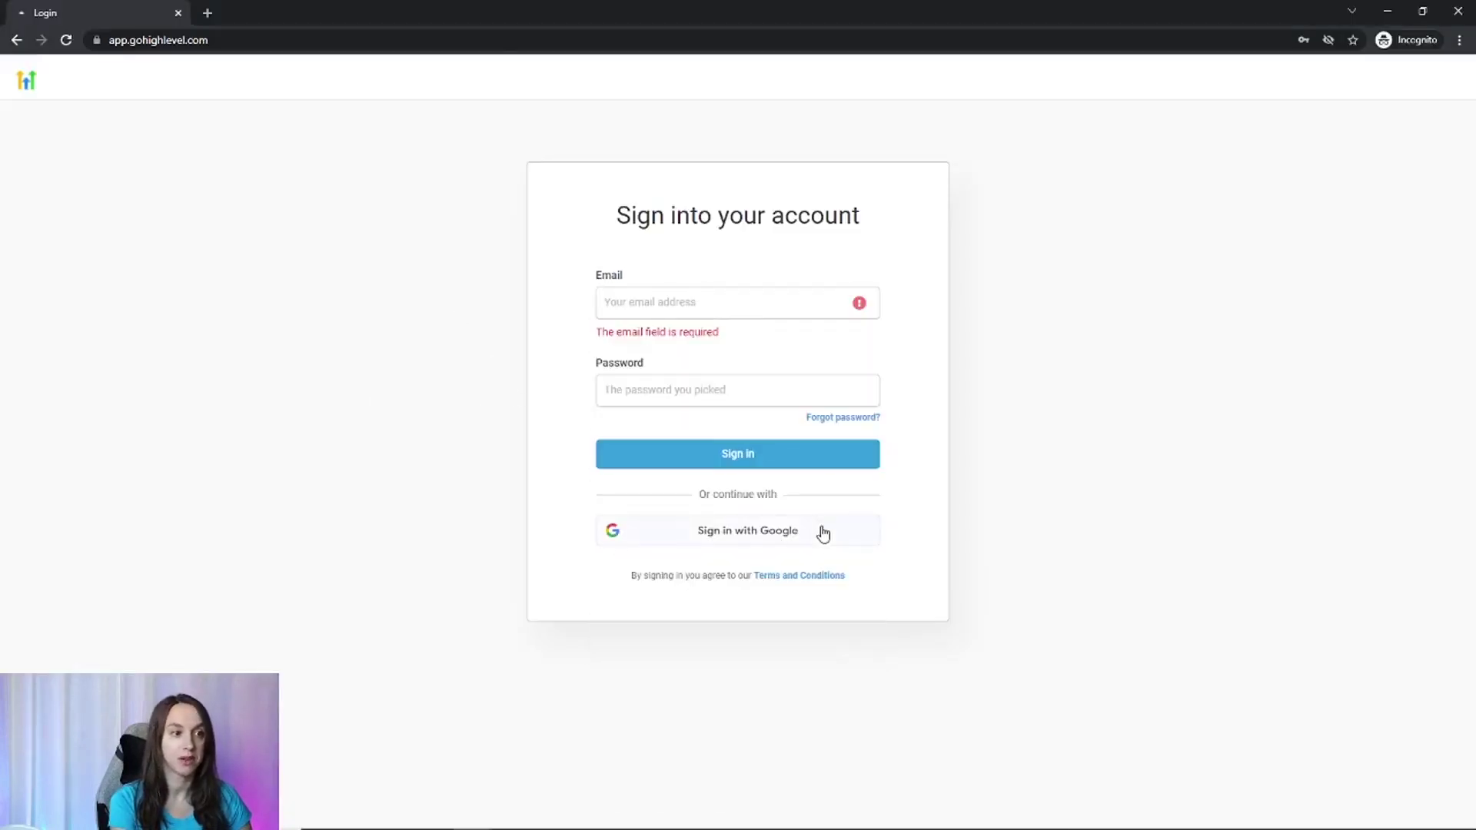
click(805, 532)
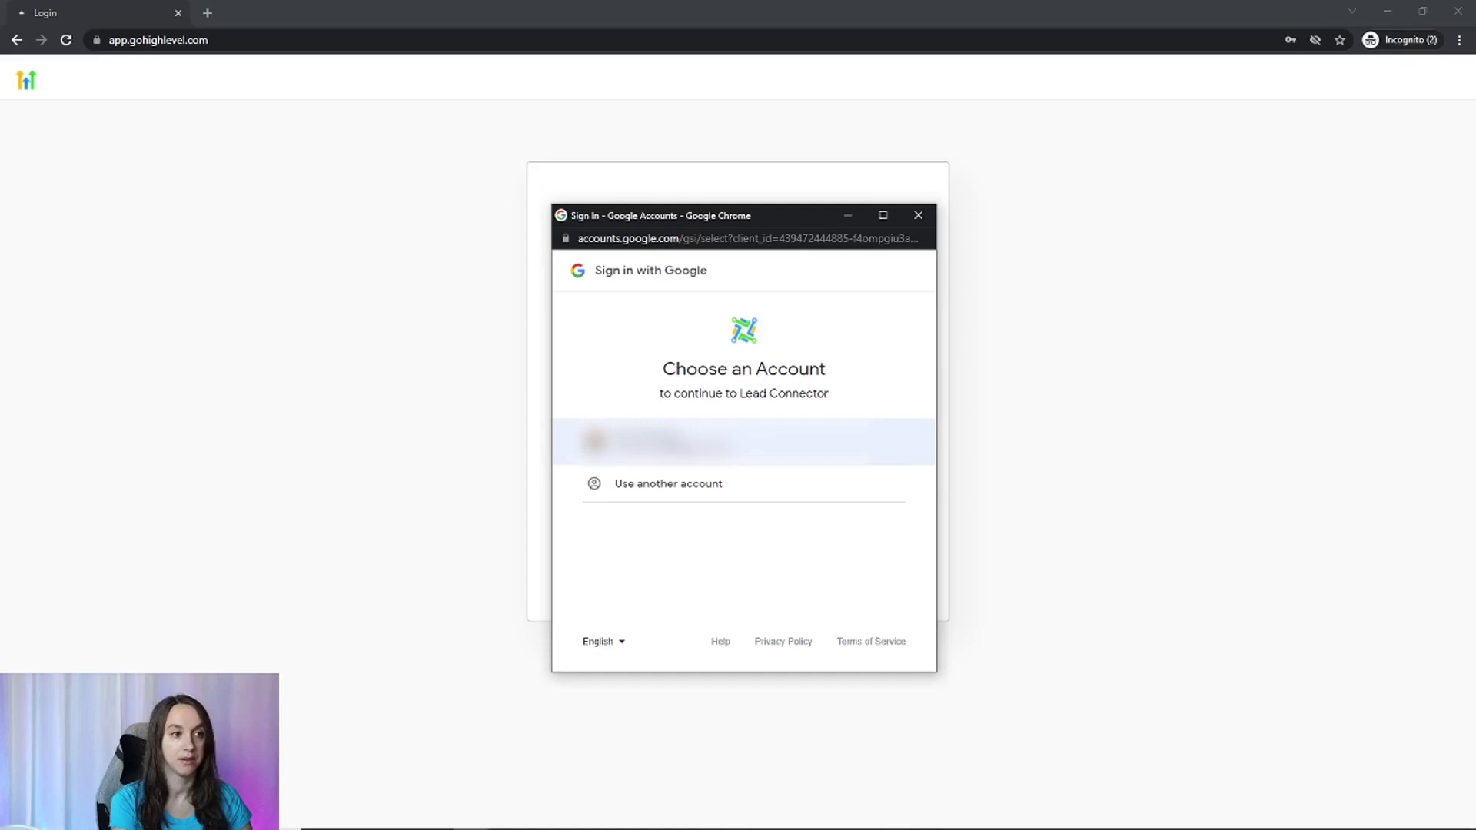
click(884, 439)
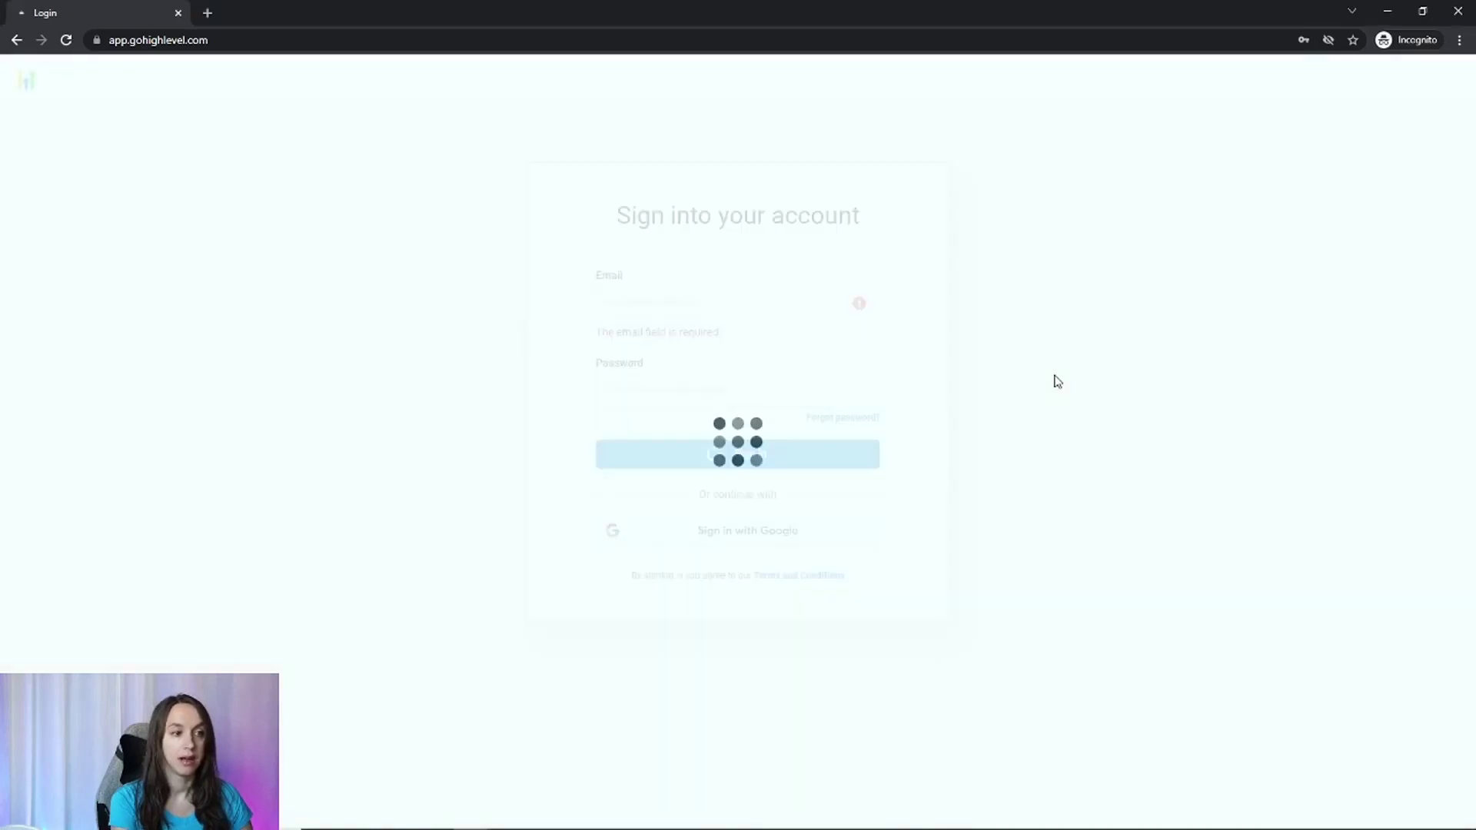